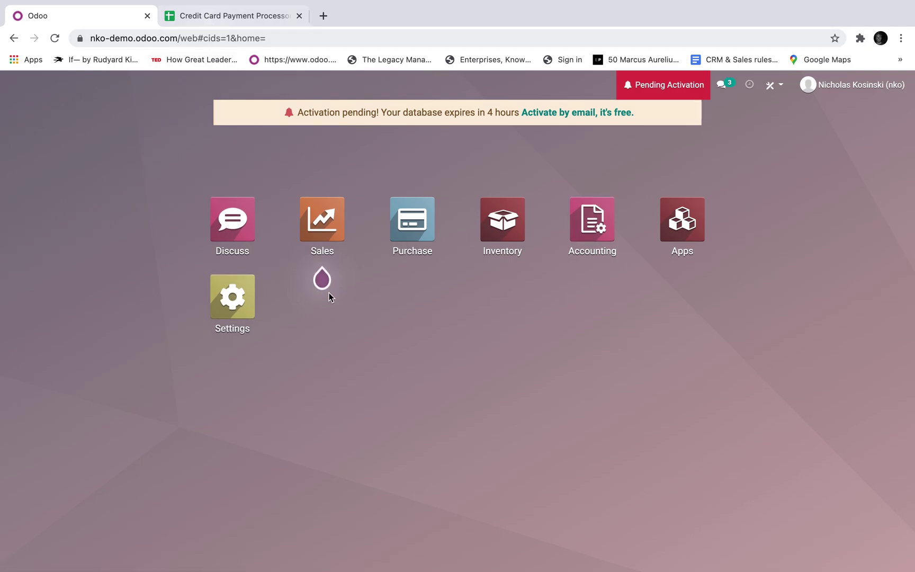
- Switch from Odoo to the Credit Card Payment Processor Credentials Google Sheet
key("ctrl+Tab")
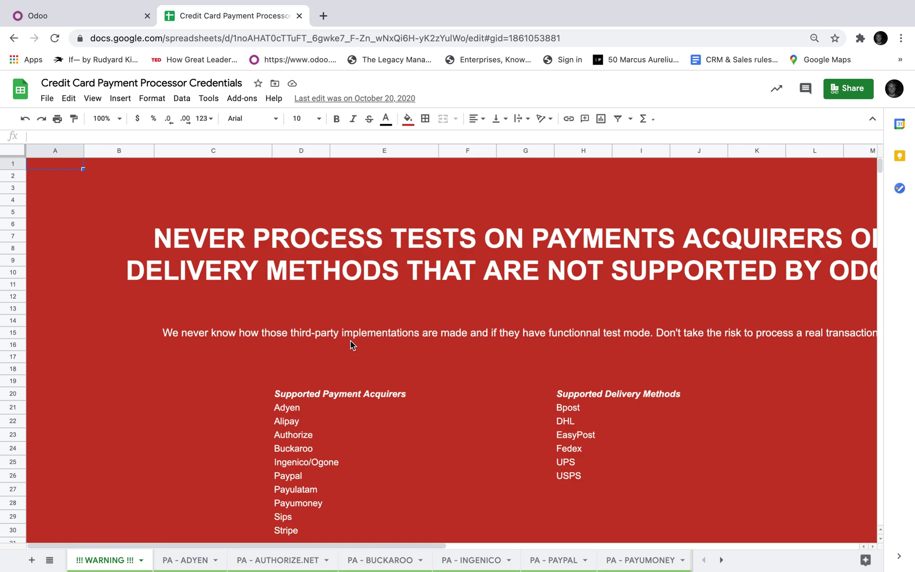
- Review the USD login and keys on the PA - AUTHORIZE.NET sheet, then return to Odoo
left_click(287, 562)
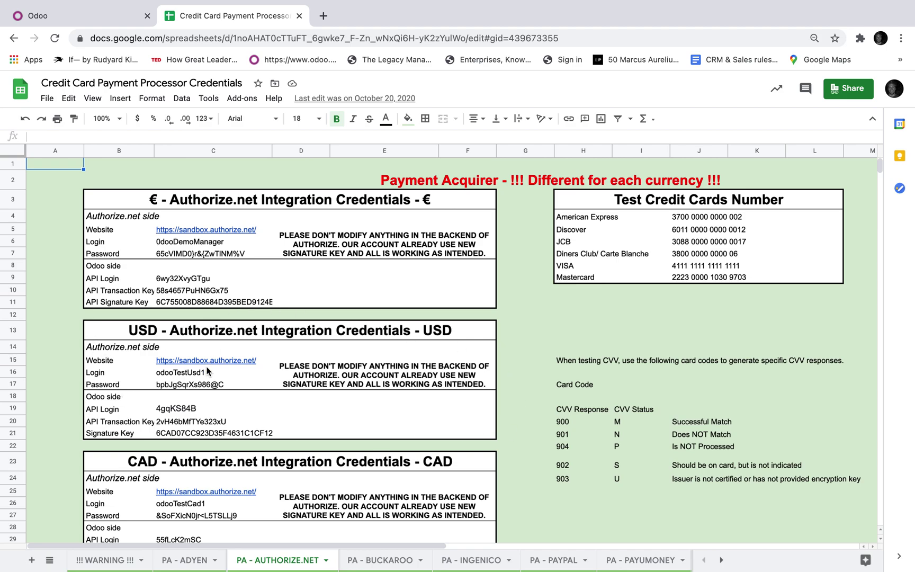
left_click(207, 372)
key("Down")
key("Down")
key("Down")
key("Down")
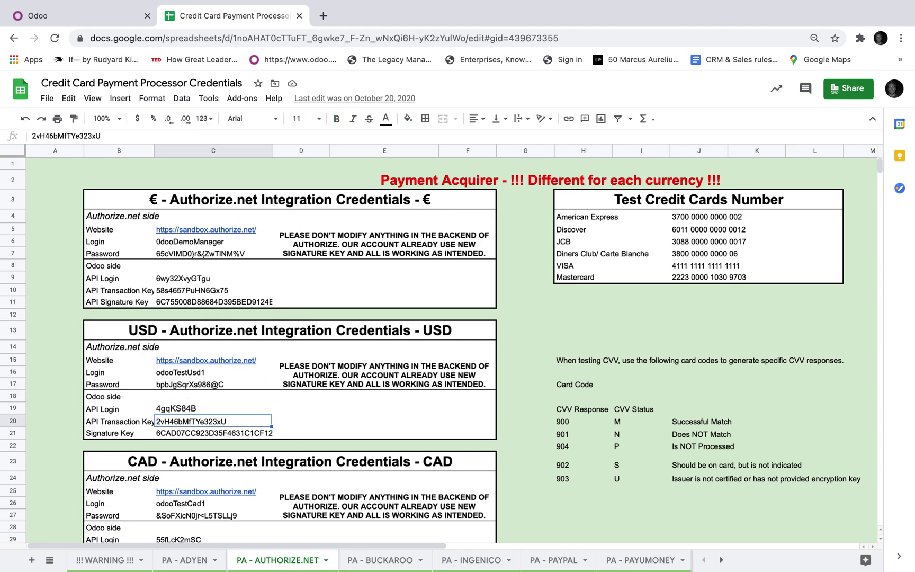
key("Down")
key("Up")
key("Up")
key("Up")
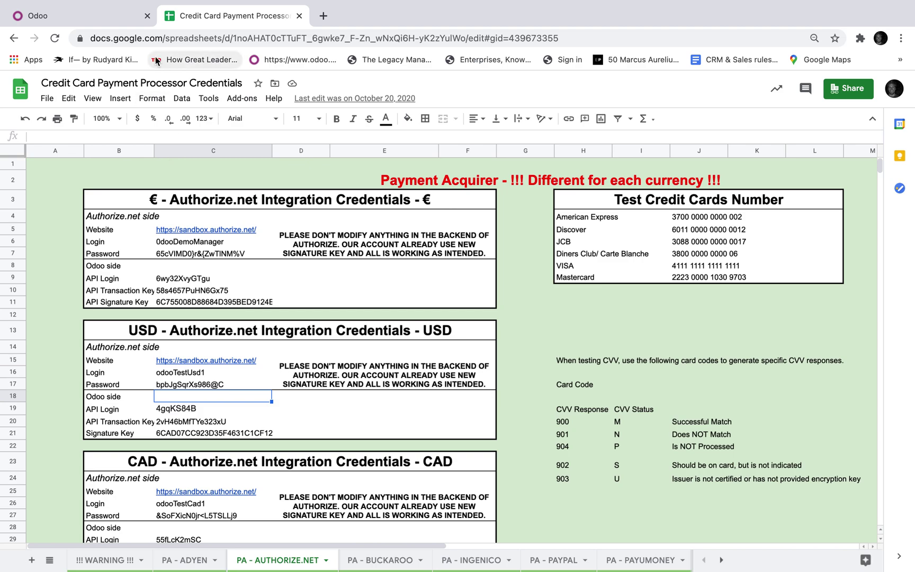
left_click(120, 18)
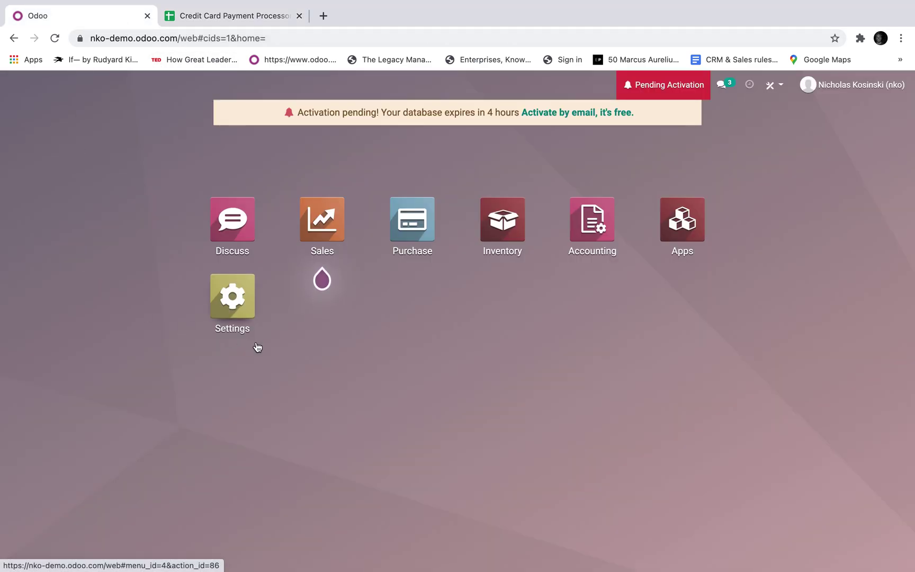
- Turn on Online Payment and Invoice Online Payment in Settings and save
left_click(243, 308)
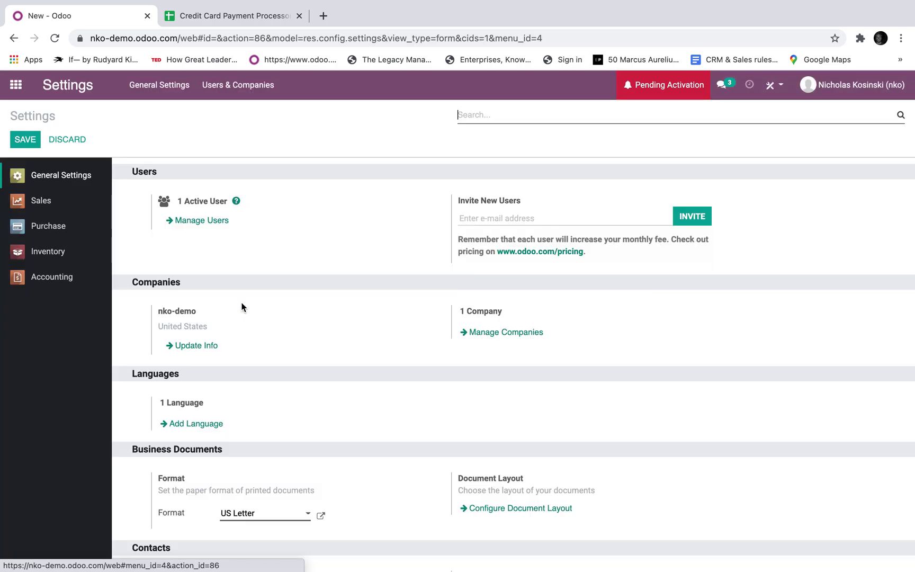
type("payment")
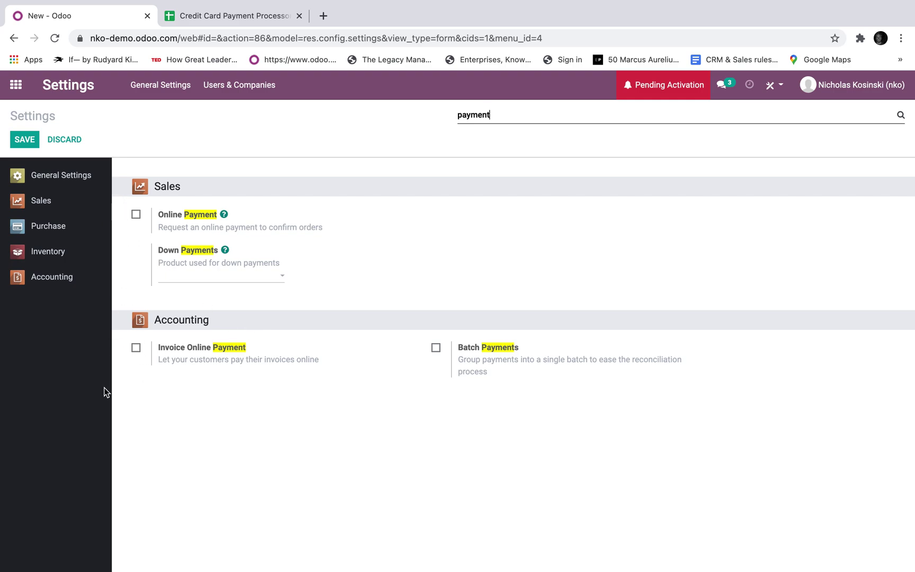
left_click(135, 214)
left_click(136, 365)
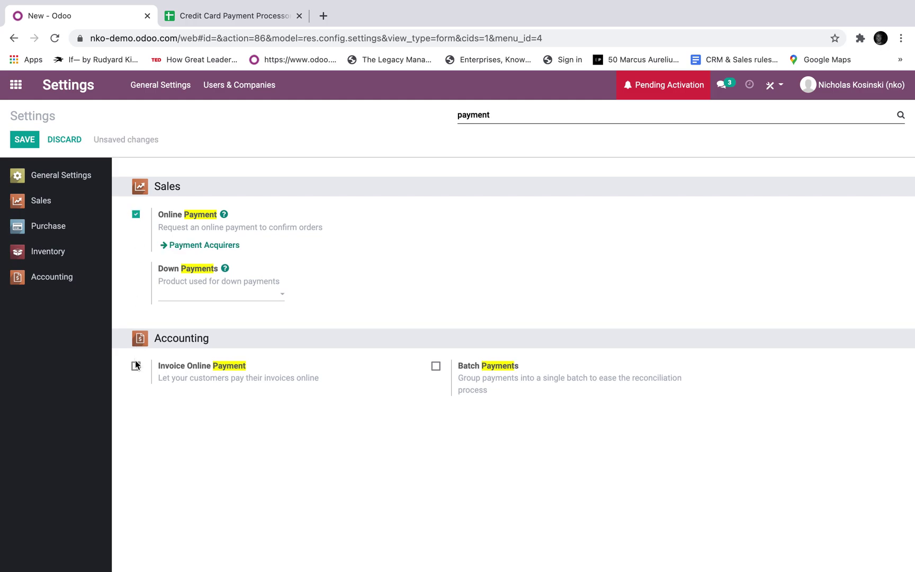
left_click(24, 139)
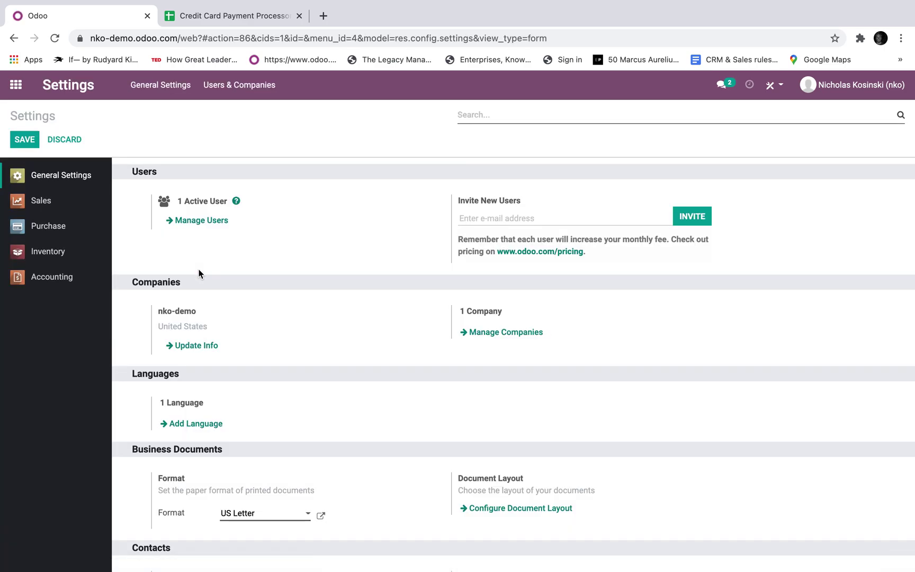
- Open the Payment Acquirers list from Accounting's configuration menu
type("payment")
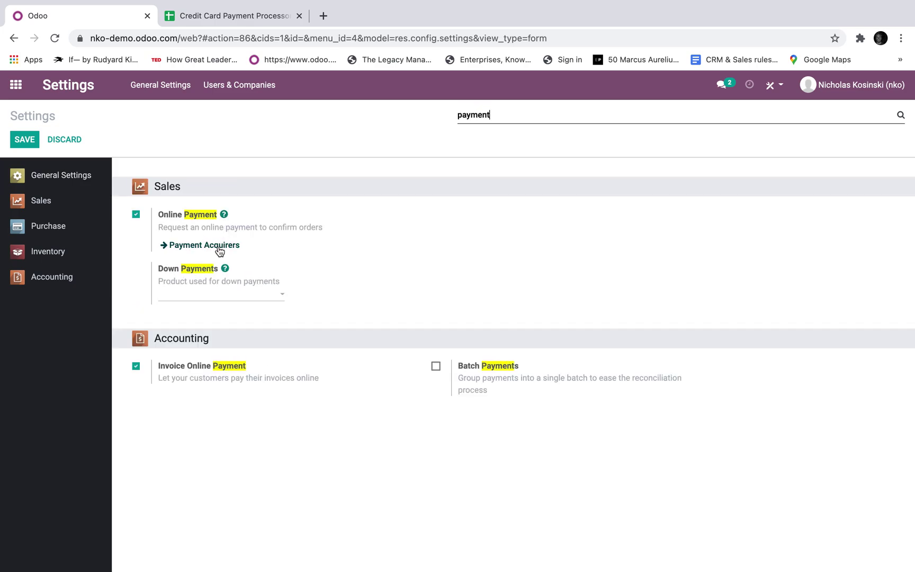
left_click(19, 86)
type("acc")
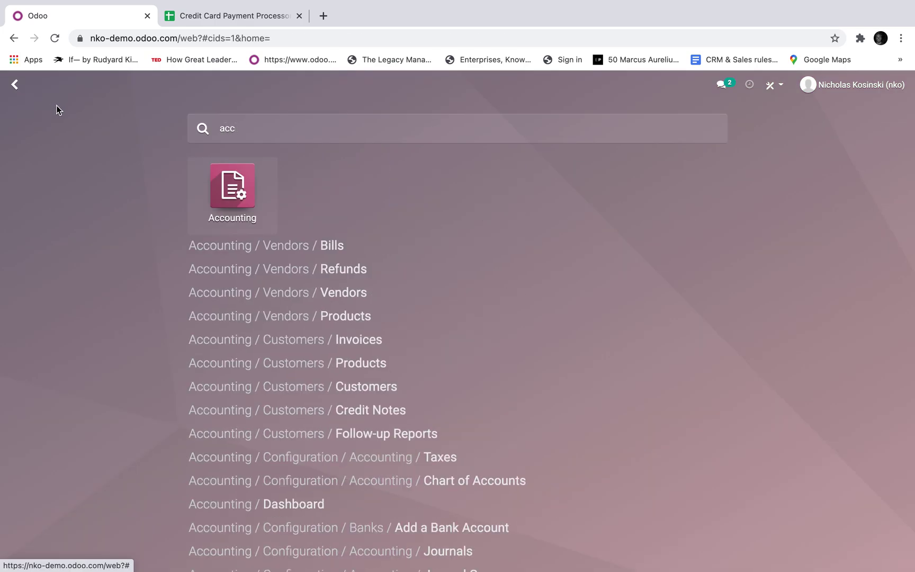
key("Return")
left_click(441, 99)
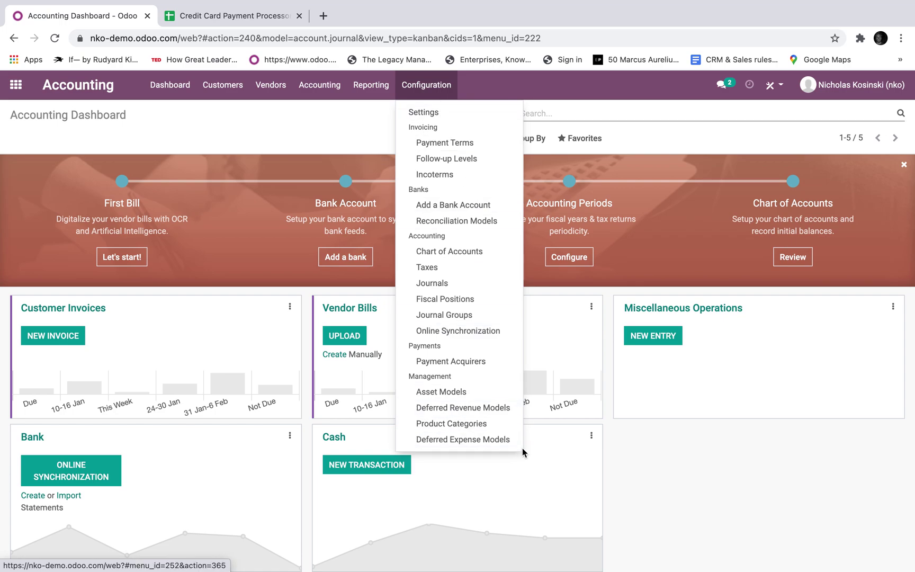
left_click(476, 362)
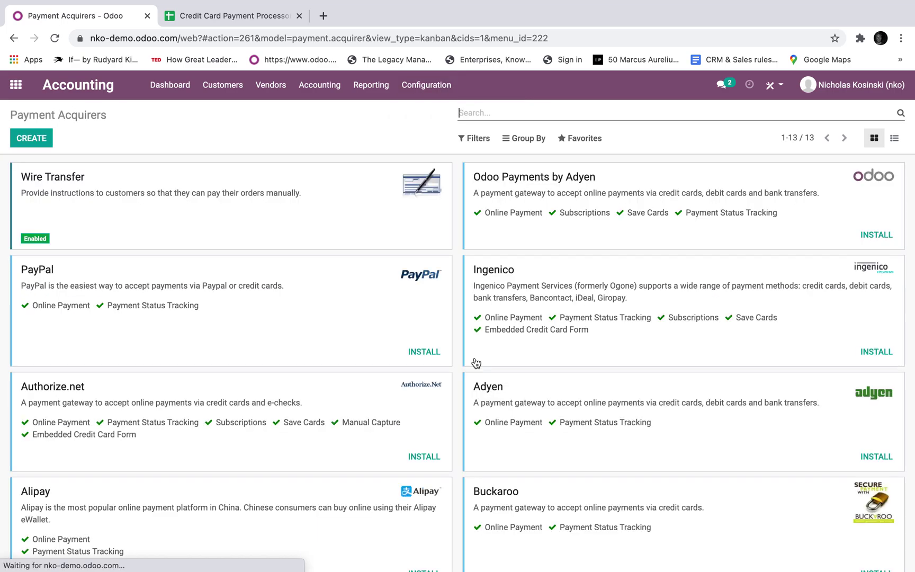
- Reach the Payment Acquirers list through a 'pay' search in Settings
left_click(16, 85)
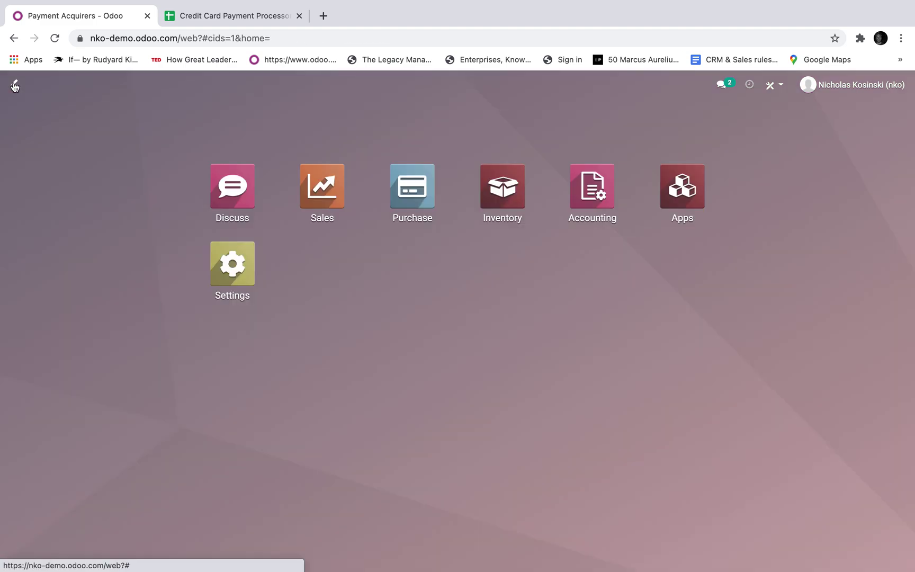
type("payemn")
key("Return")
type("setting")
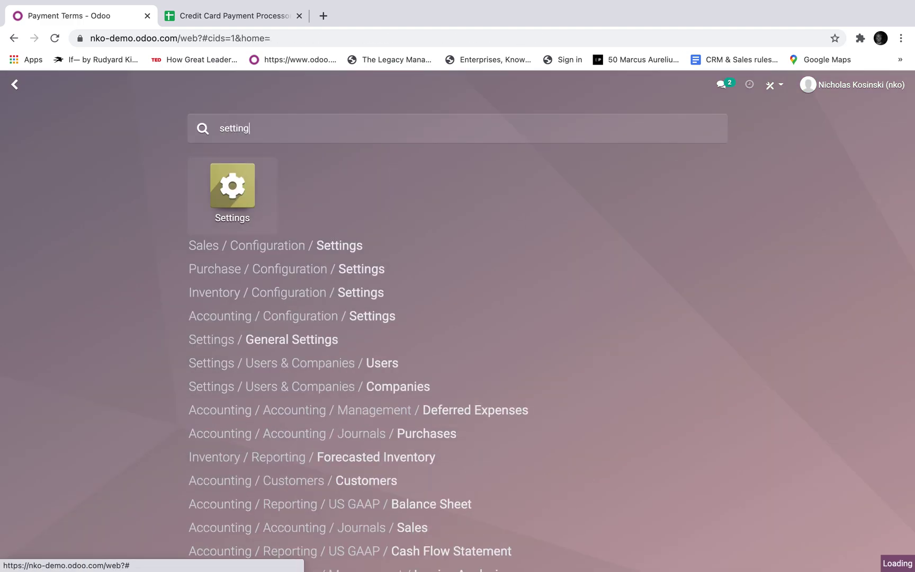
key("Return")
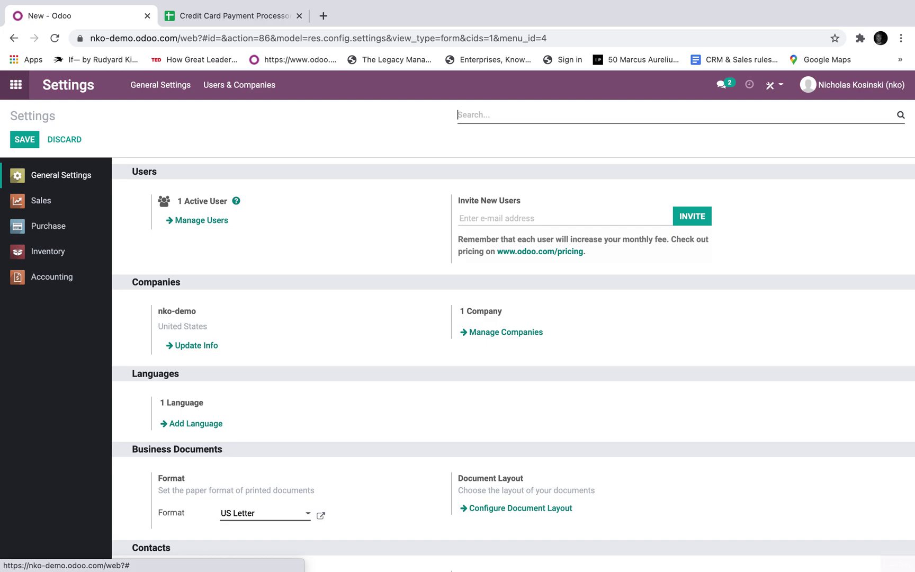
type("paymen")
key("BackSpace")
key("BackSpace")
key("BackSpace")
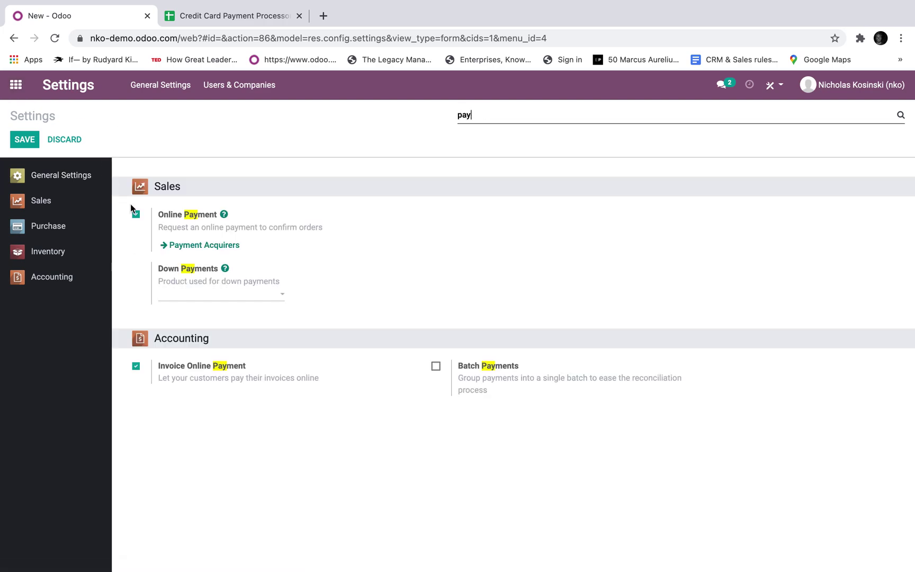
left_click(188, 253)
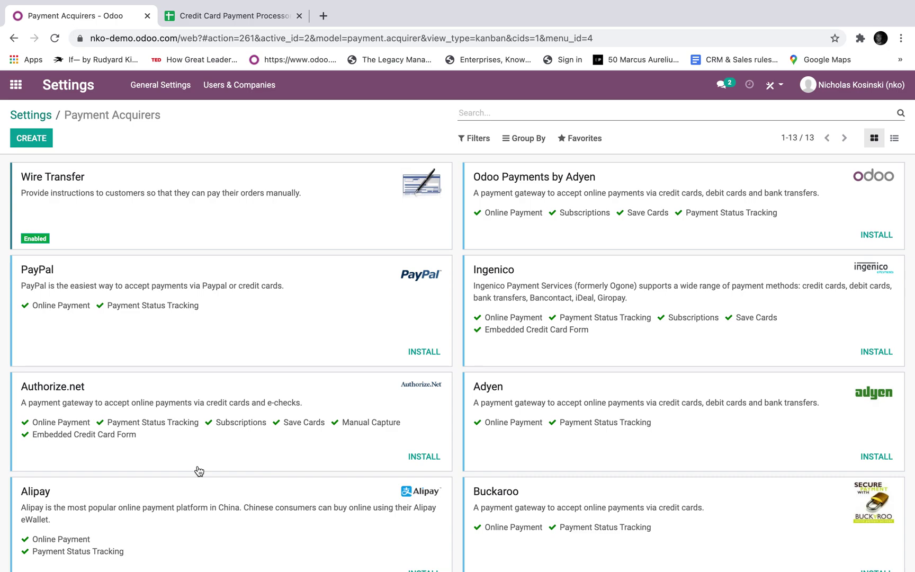
- Filter the acquirers with 'auth' and install Authorize.net
scroll(519, 423, "down", 3)
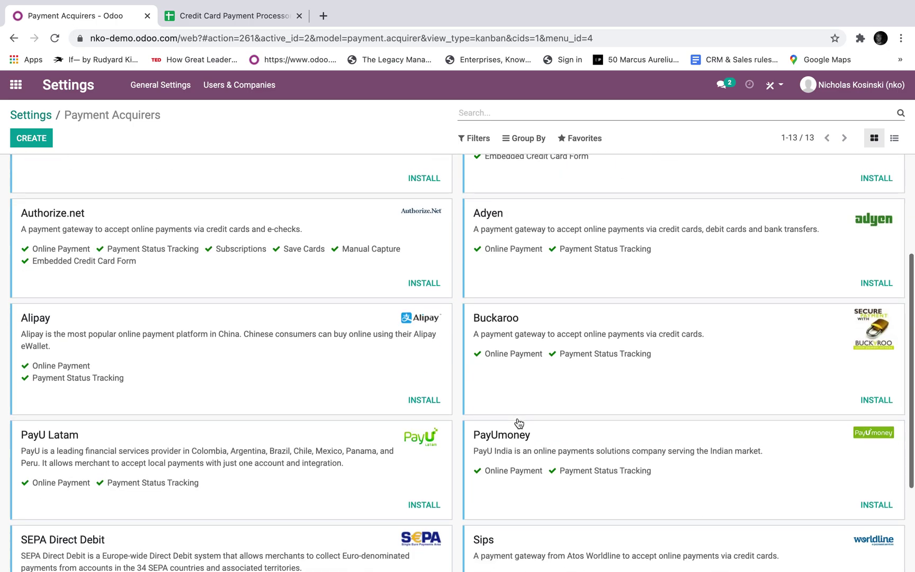
scroll(518, 464, "up", 4)
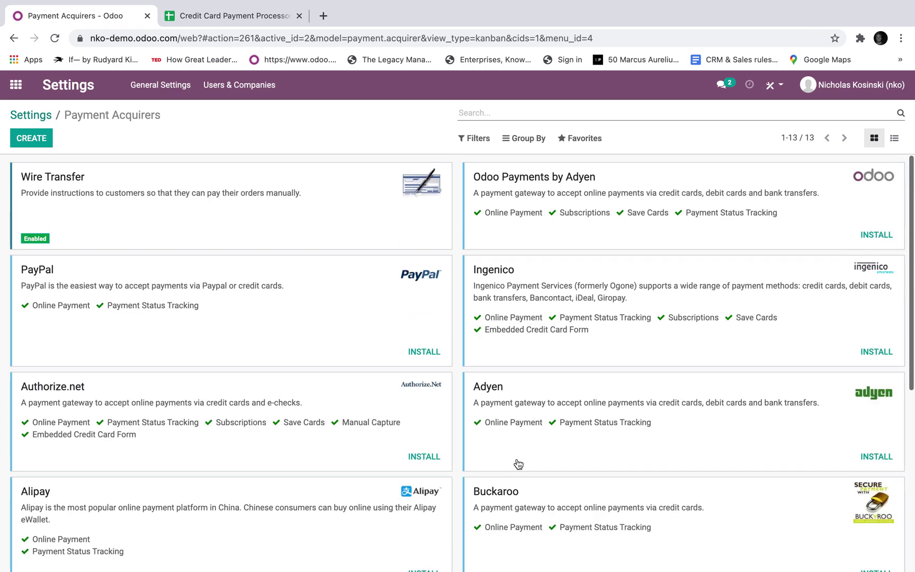
type("stripe")
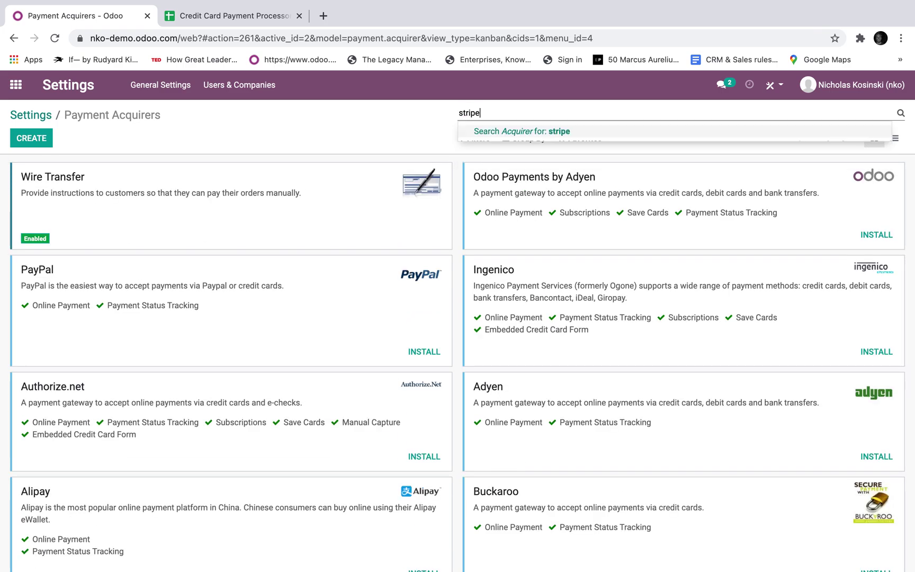
key("Return")
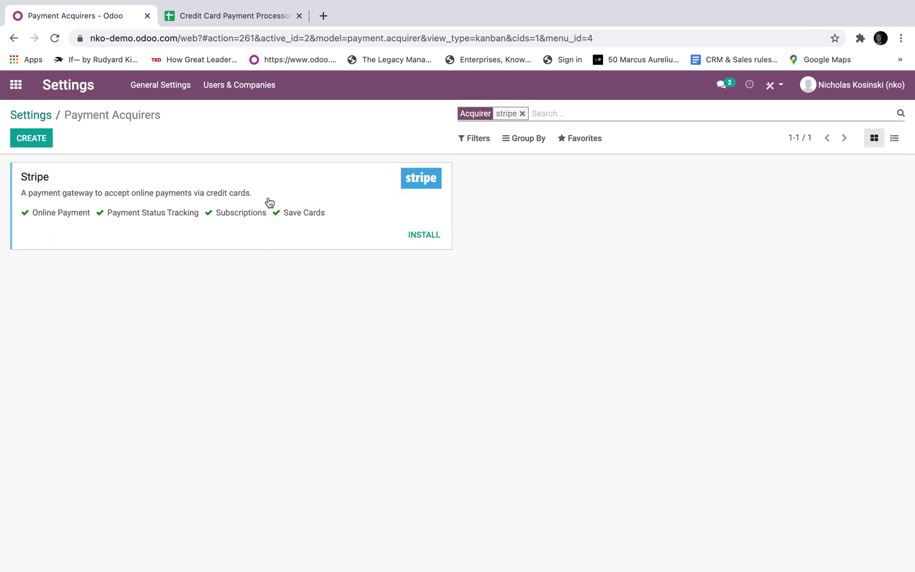
key("BackSpace")
type("auth")
key("Return")
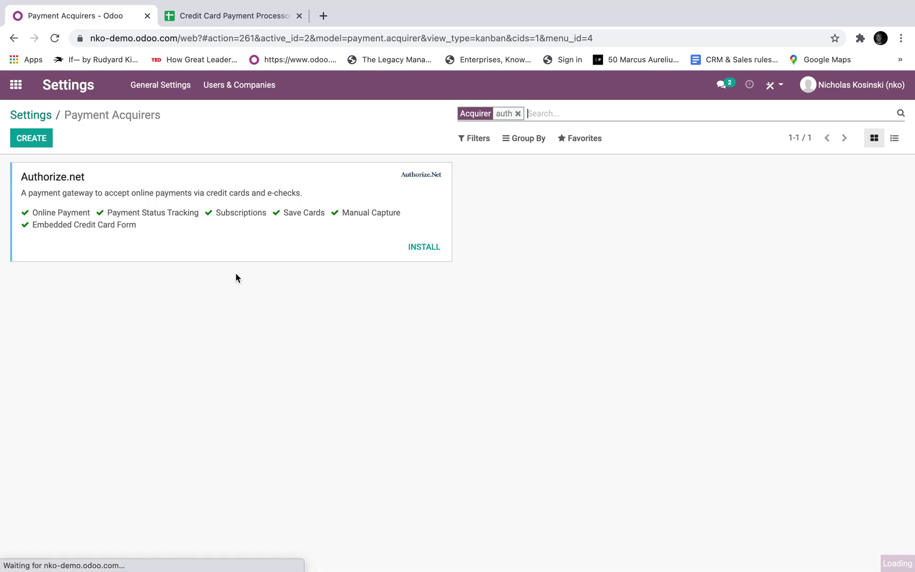
left_click(422, 246)
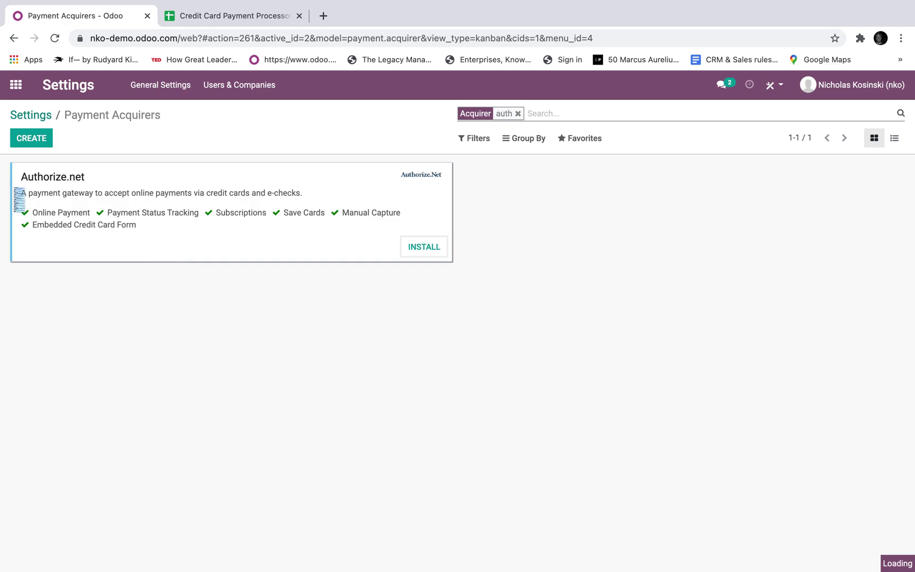
scroll(60, 231, "up", 5)
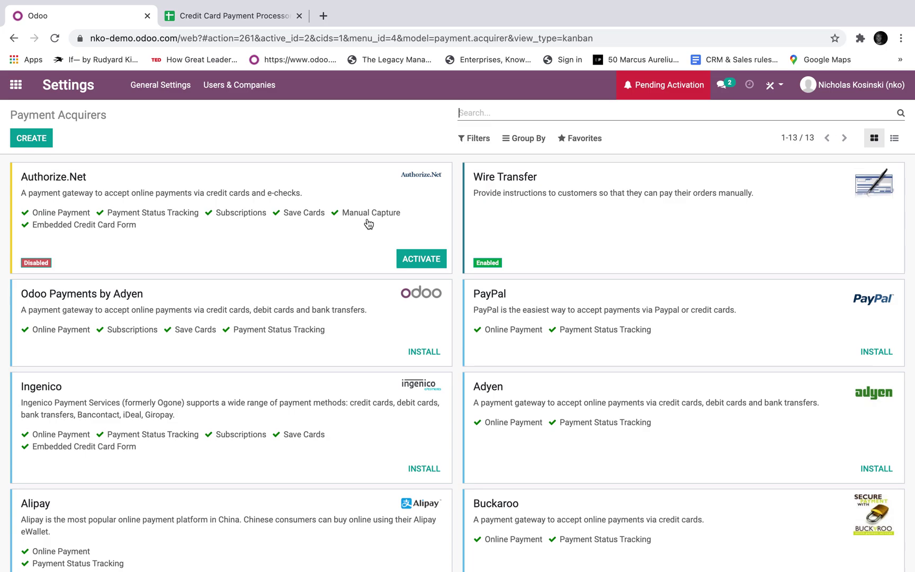
- Put Authorize.Net in Test Mode and paste the USD API Login ID from the sheet
left_click(418, 268)
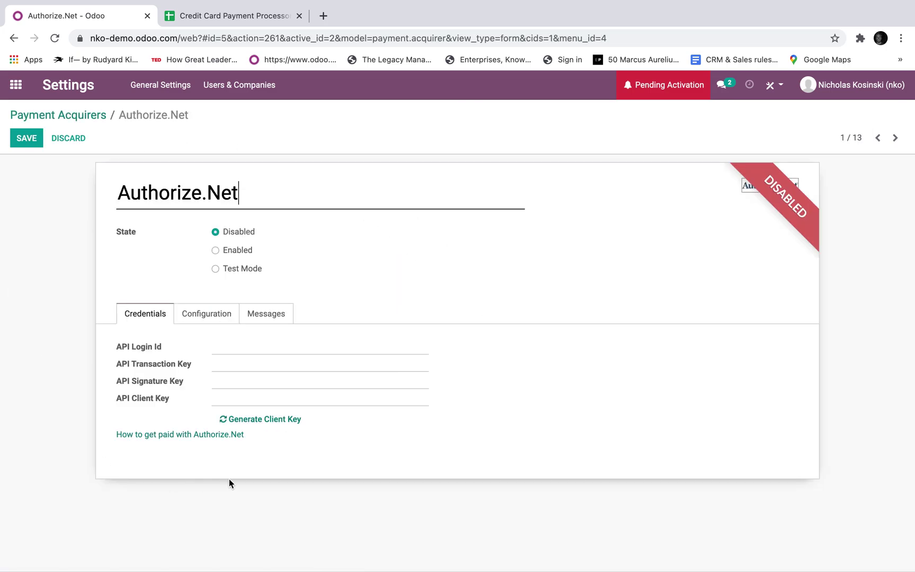
left_click(212, 269)
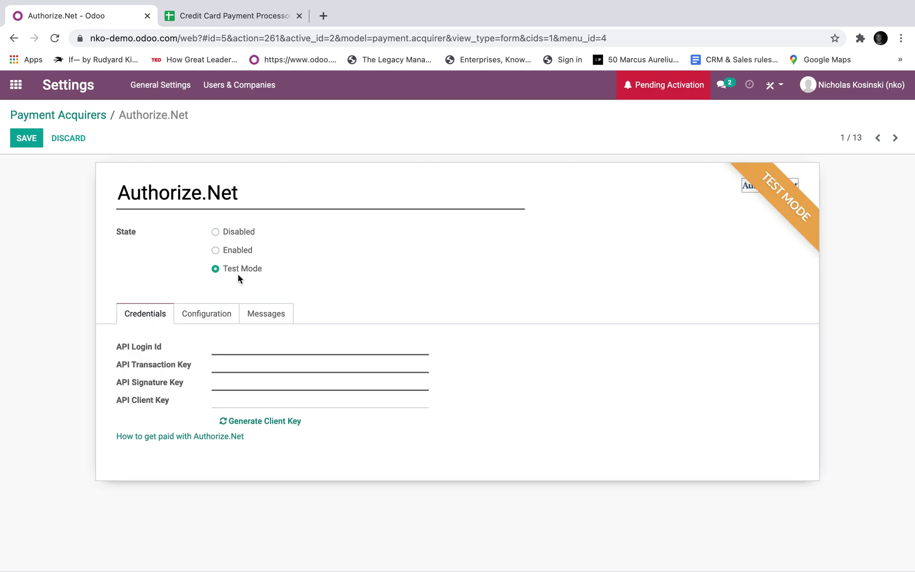
left_click(202, 17)
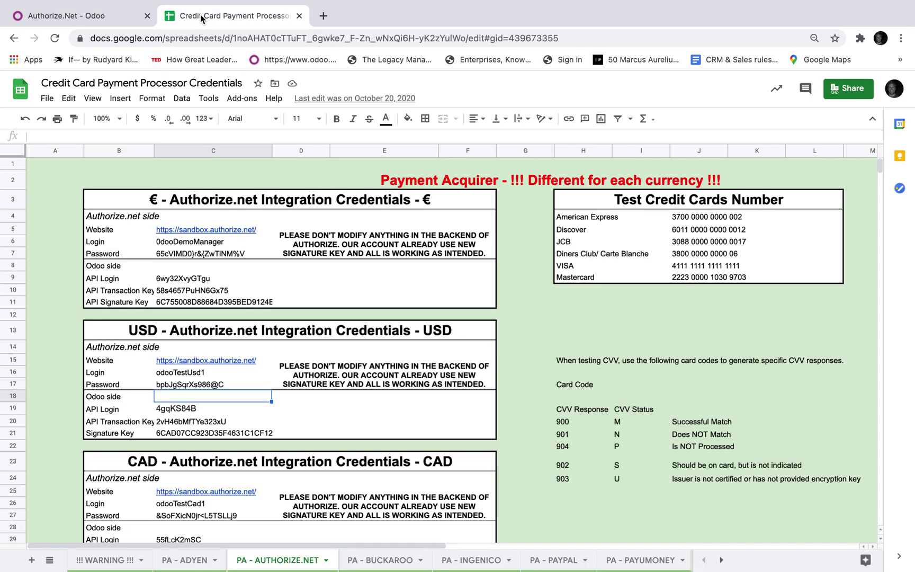
left_click(177, 409)
key("ctrl+c")
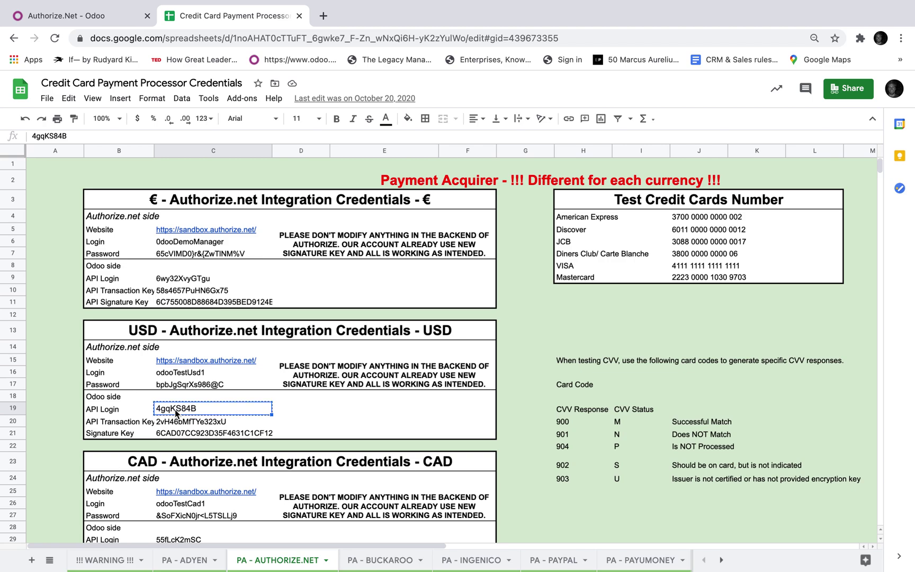
left_click(79, 16)
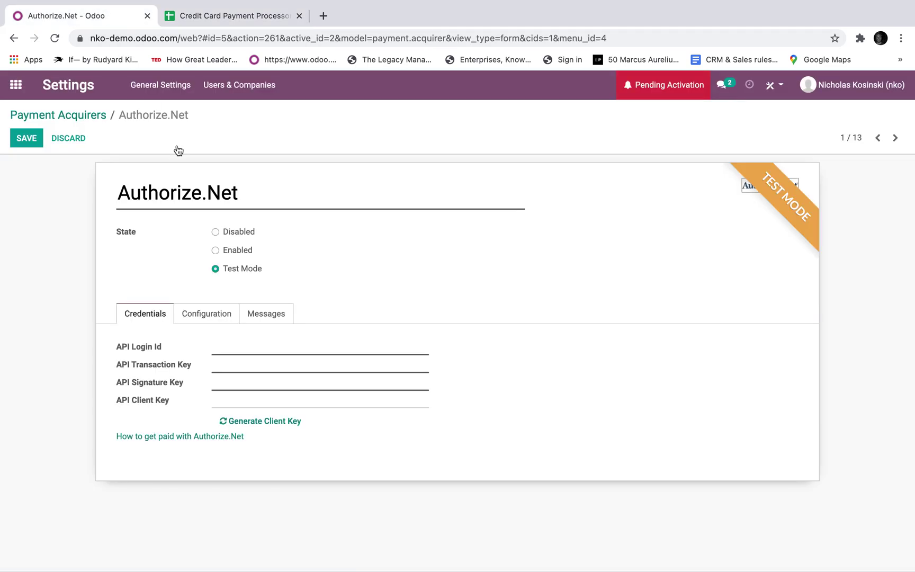
left_click(266, 346)
key("ctrl+v")
left_click(259, 363)
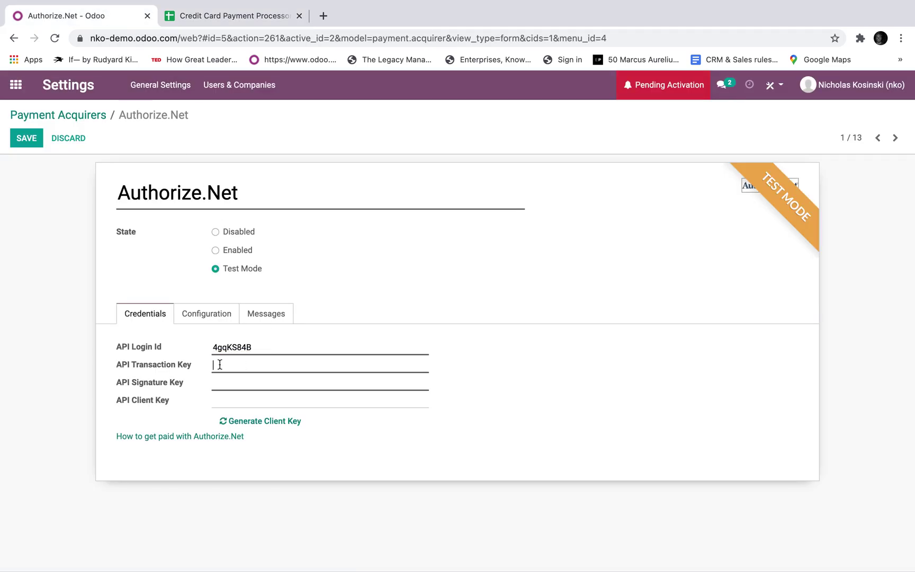
- Paste the USD API Transaction Key from the credentials sheet
left_click(181, 17)
left_click(193, 422)
key("ctrl+c")
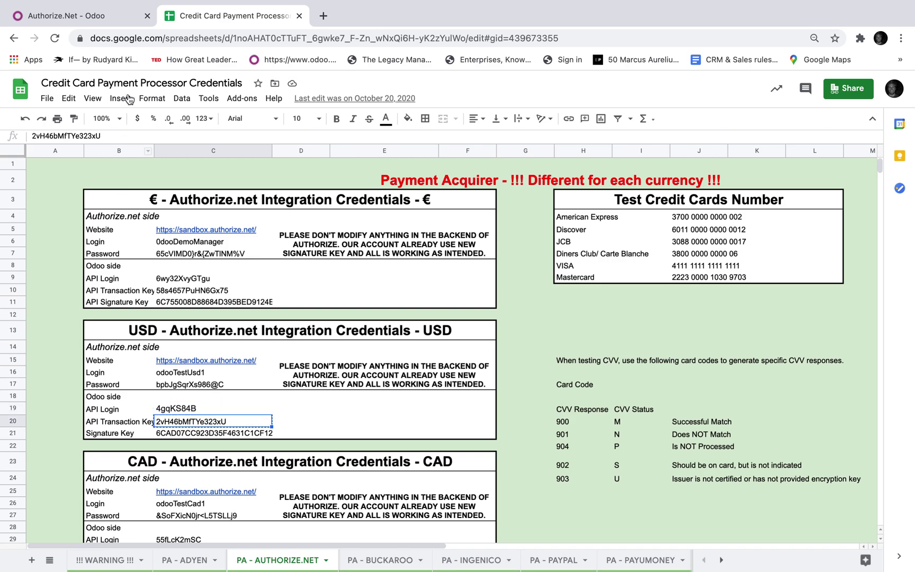
left_click(79, 16)
key("ctrl+v")
left_click(214, 382)
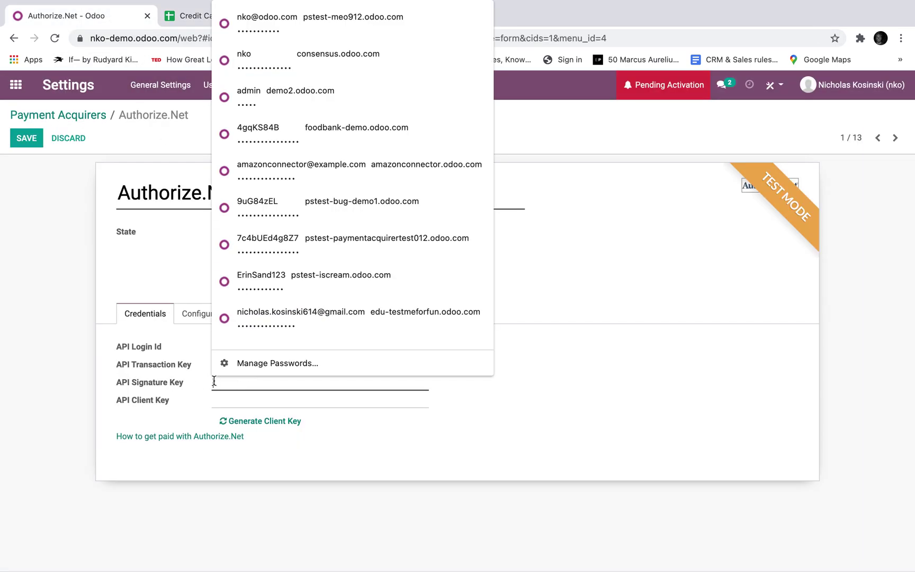
- Paste the USD API Signature Key and generate the API client key
left_click(184, 16)
left_click(211, 434)
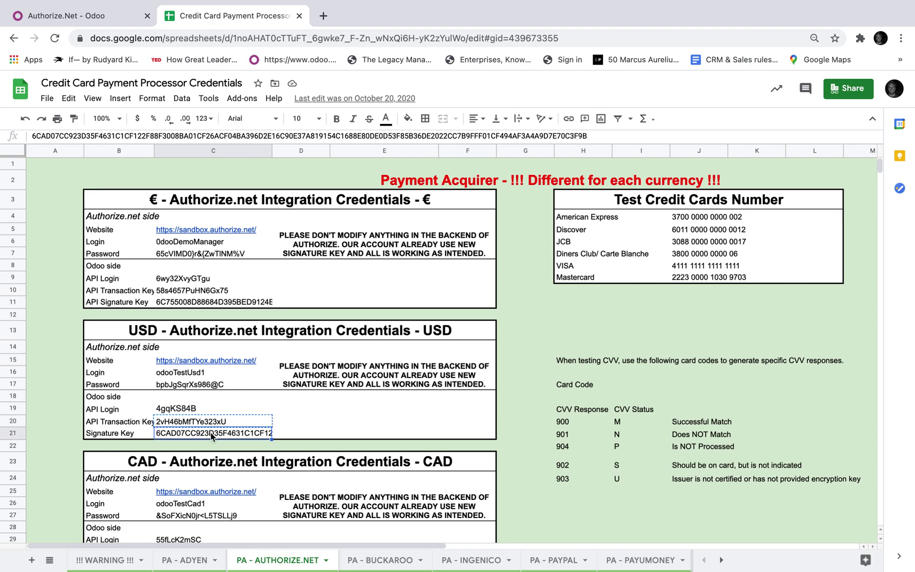
key("ctrl+c")
left_click(79, 16)
left_click(245, 383)
key("ctrl+v")
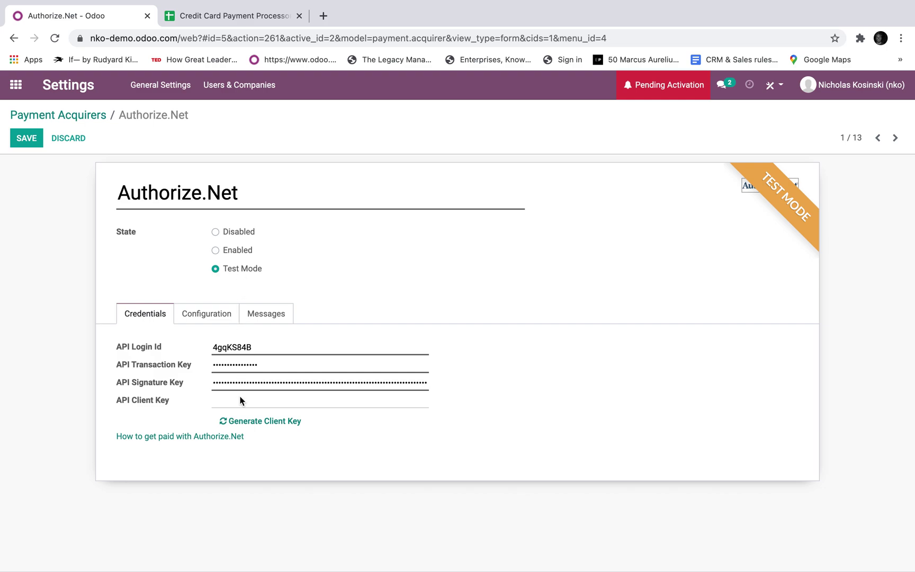
left_click(243, 422)
- Set Save Cards to always and Payment Flow to Payment from Odoo
left_click(217, 324)
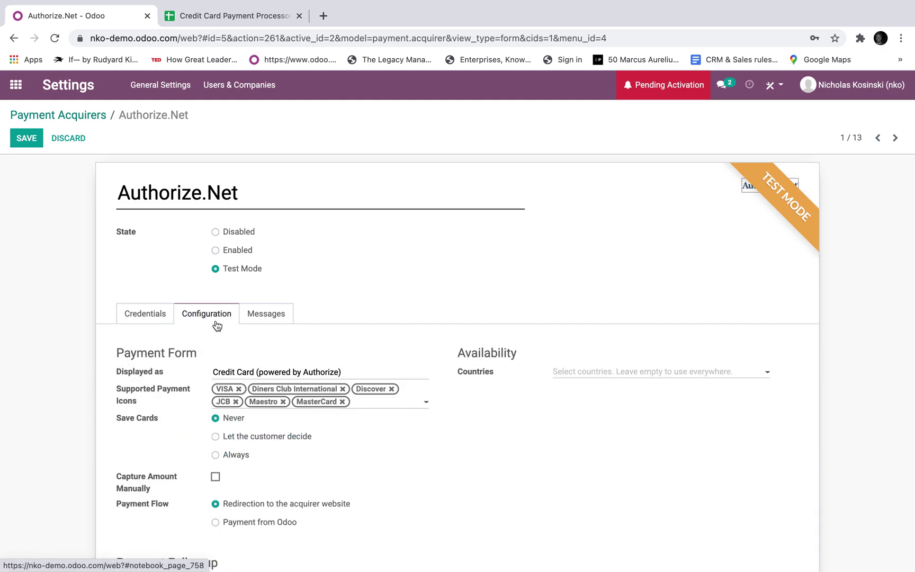
scroll(303, 488, "down", 1)
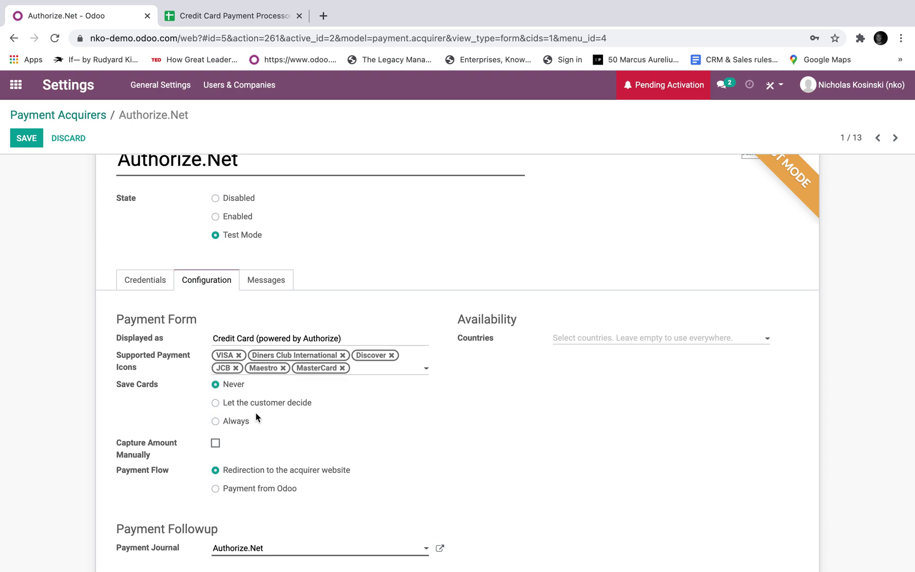
left_click(240, 423)
scroll(216, 447, "down", 1)
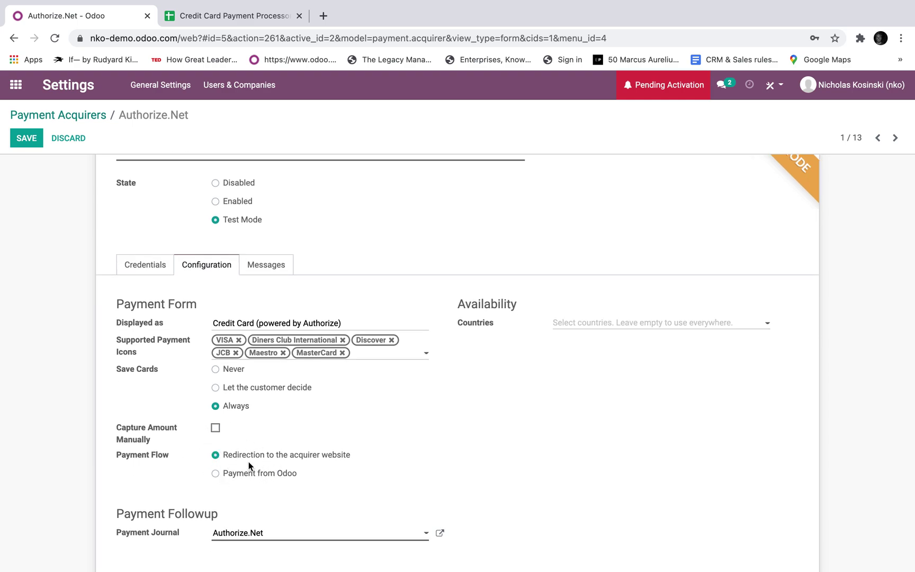
left_click(243, 475)
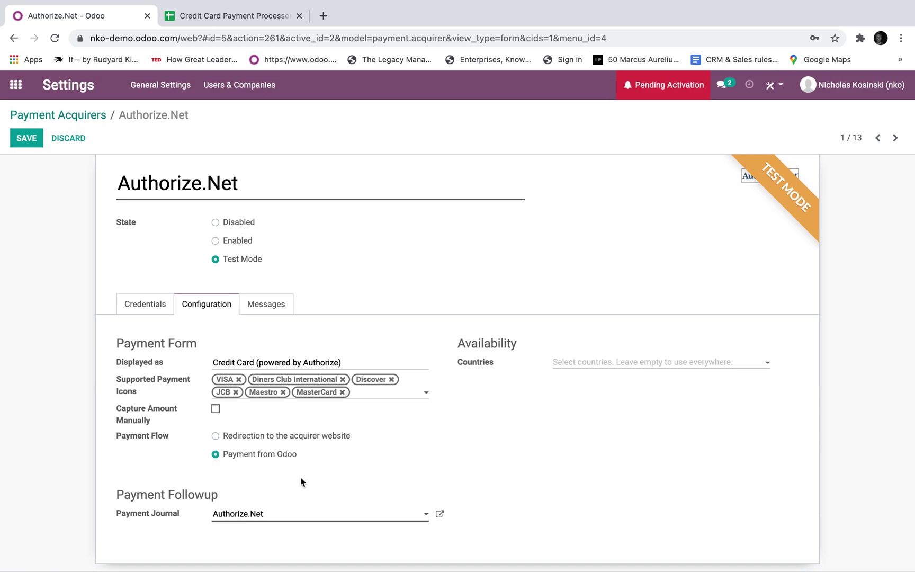
left_click(440, 514)
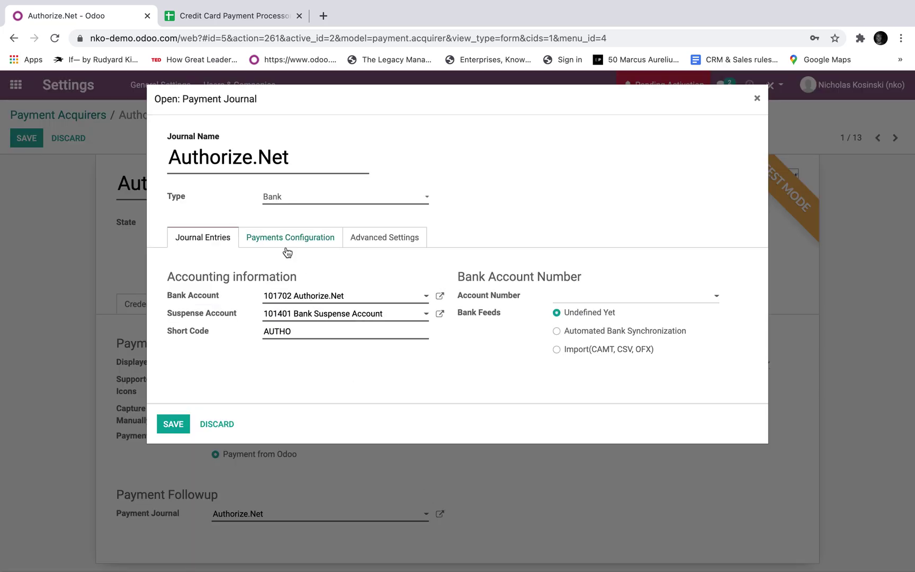
- Enable Electronic incoming payments on the Authorize.Net journal, then save the acquirer
left_click(287, 247)
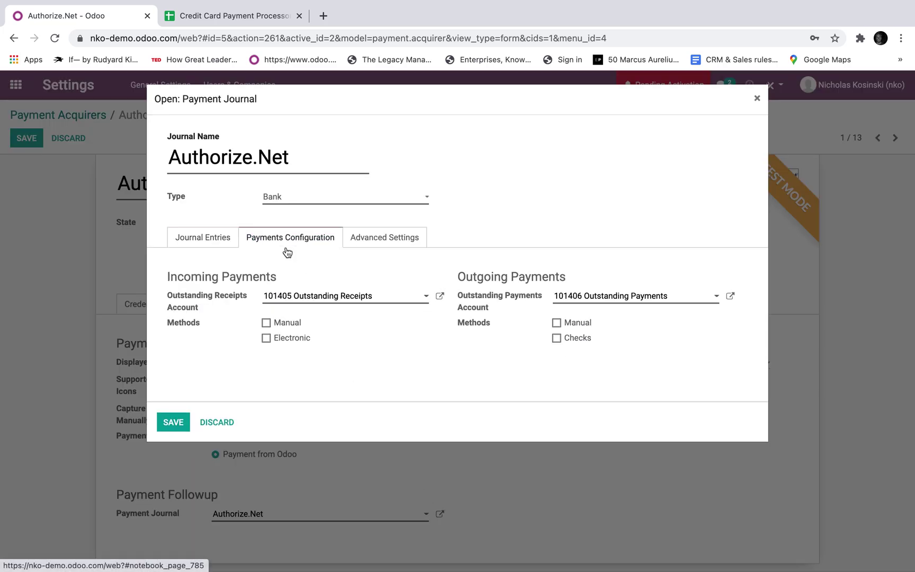
left_click(266, 339)
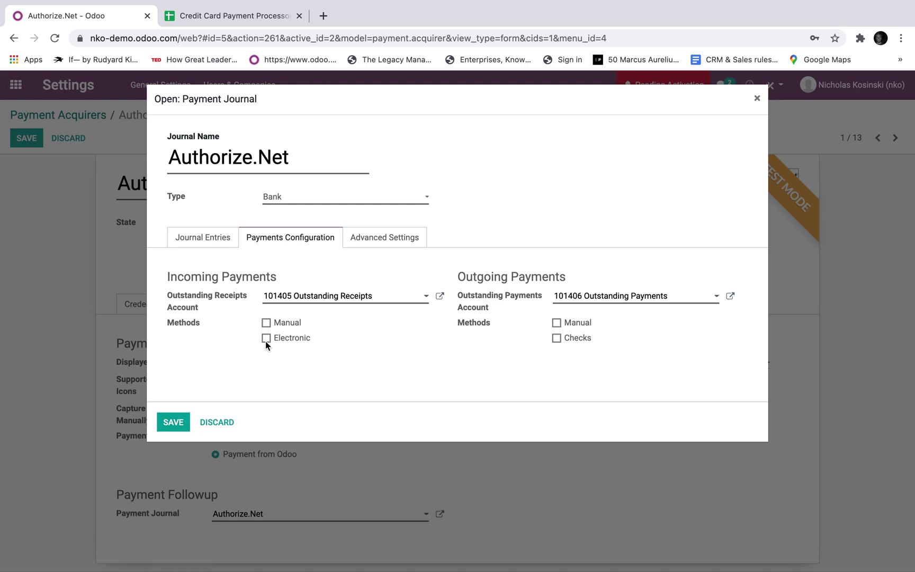
left_click(175, 422)
scroll(176, 421, "up", 1)
left_click(36, 140)
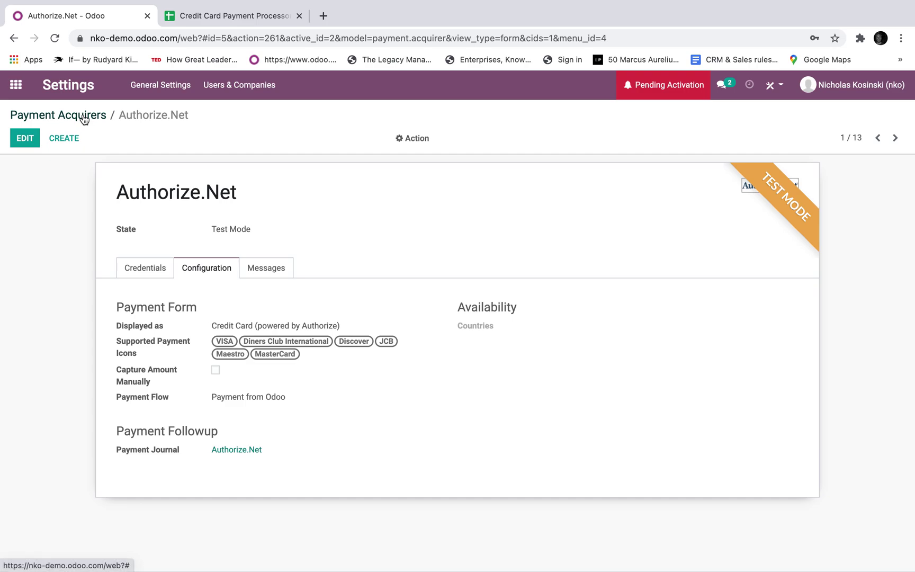
- Set the sales invoicing policy to Invoice what is ordered and save
left_click(25, 88)
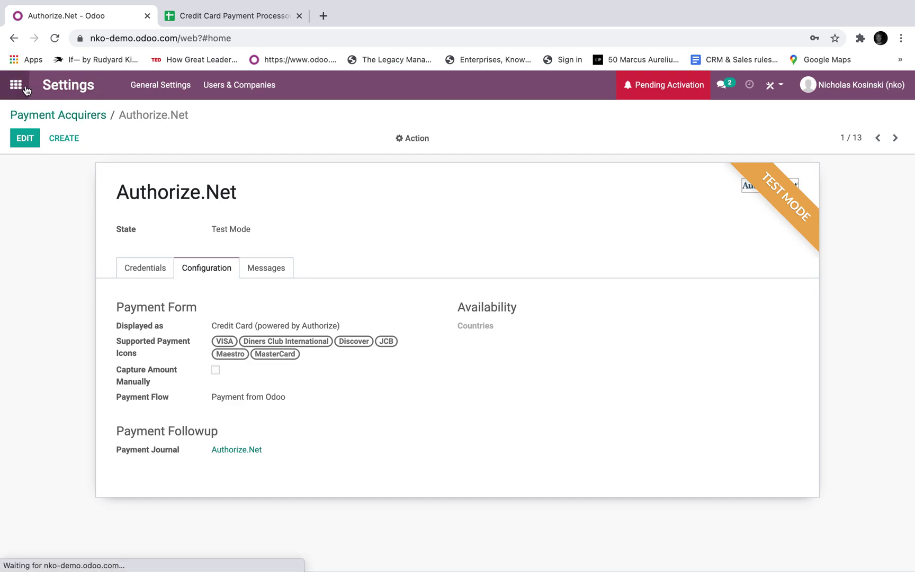
type("payment")
key("Return")
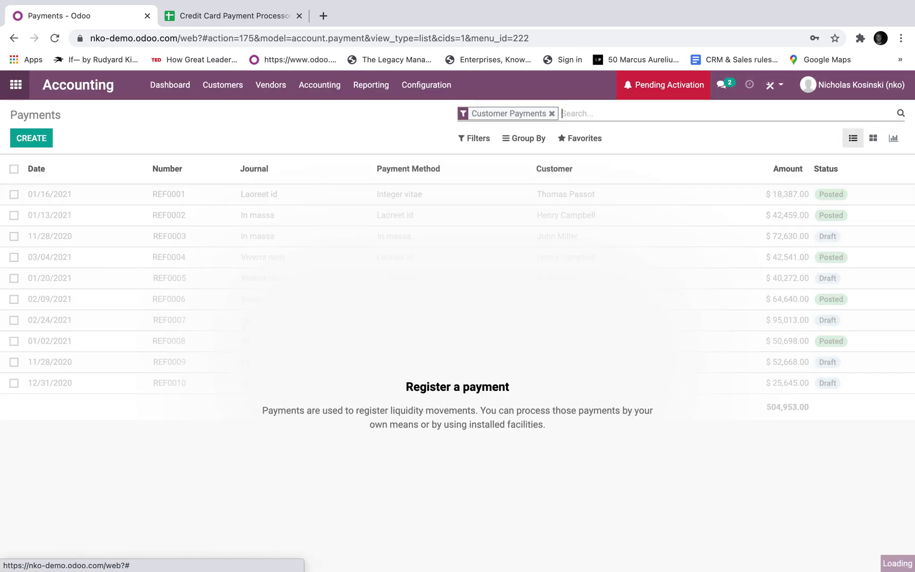
left_click(25, 89)
type("setig")
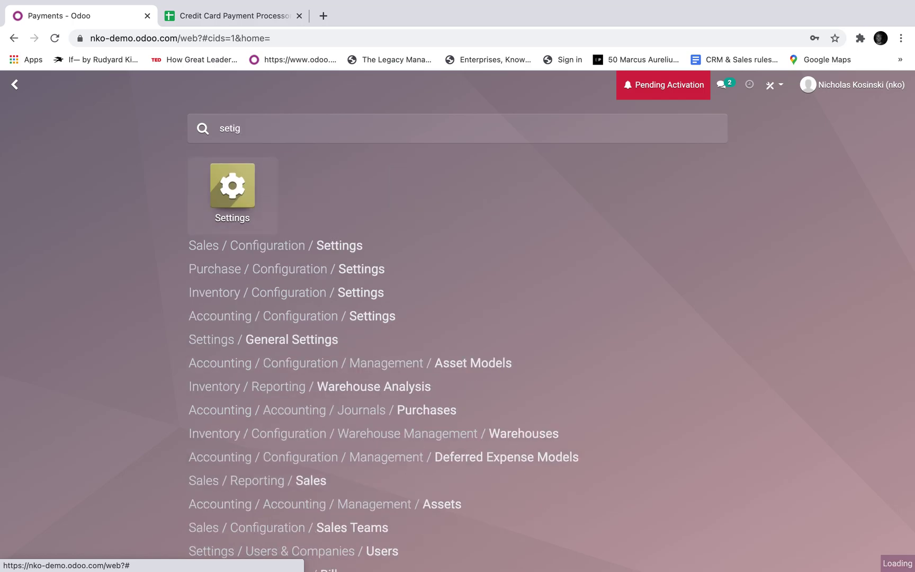
key("Return")
type("autom")
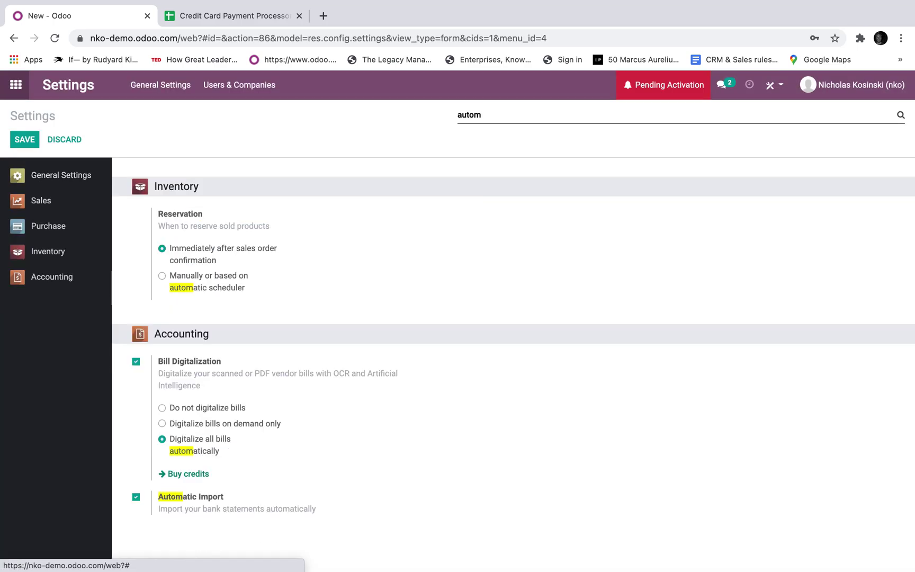
key("BackSpace")
key("BackSpace")
key("BackSpace")
key("BackSpace")
key("BackSpace")
type("pay")
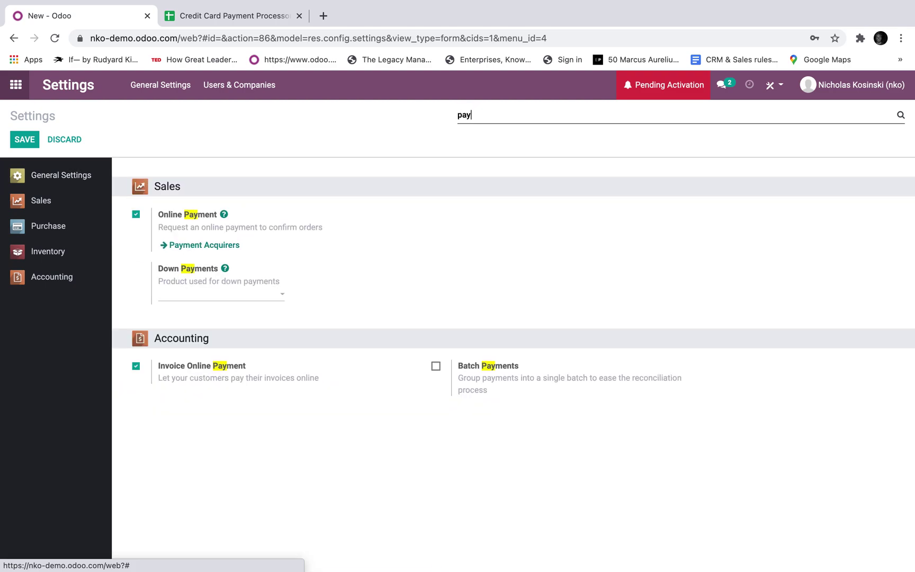
type("ment")
key("BackSpace")
key("BackSpace")
key("BackSpace")
key("BackSpace")
key("BackSpace")
key("BackSpace")
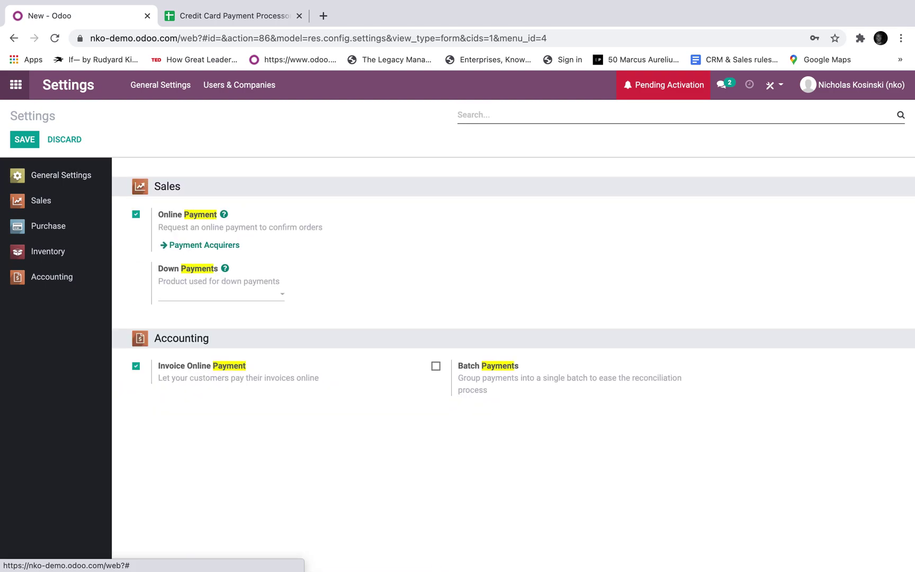
type("invoice")
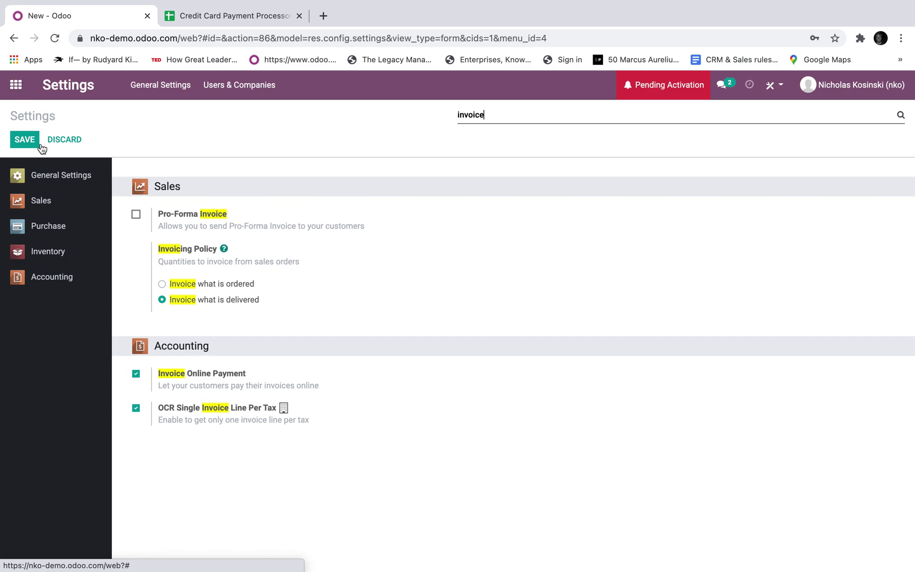
left_click(206, 285)
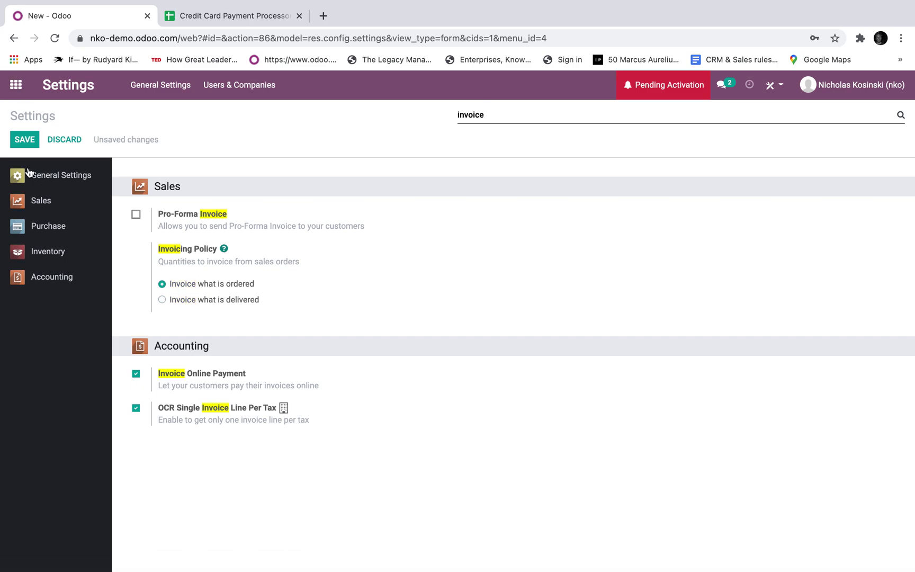
left_click(24, 140)
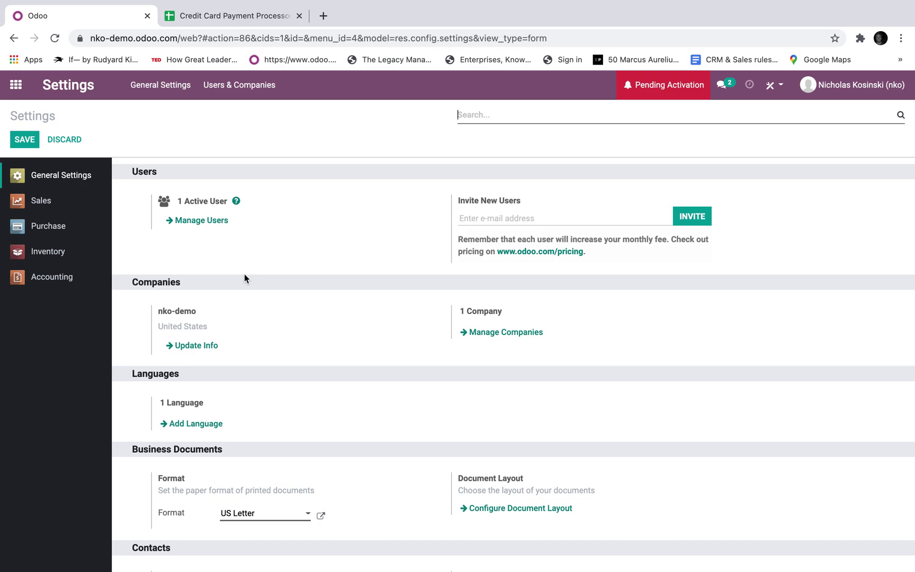
- Enable Automatic Invoice in Settings and save it
type("automat")
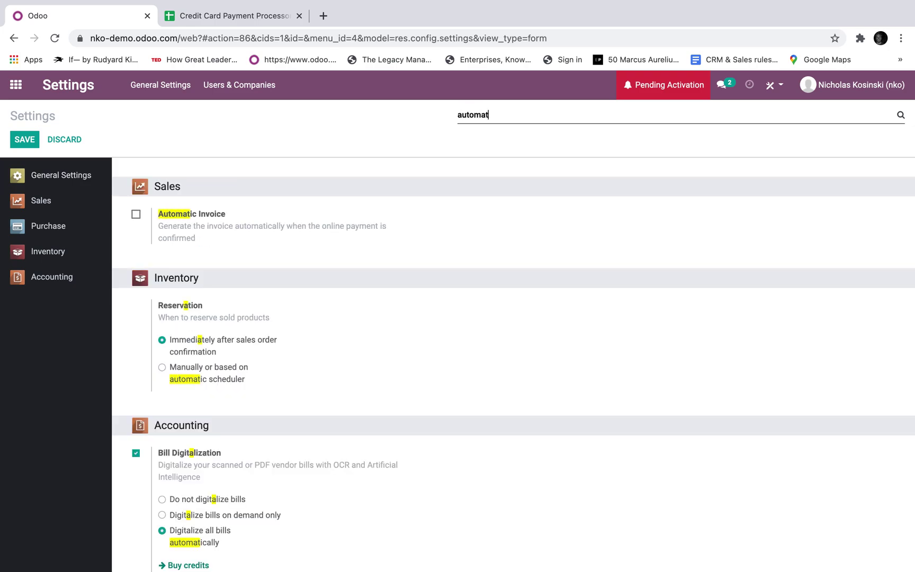
left_click(136, 214)
left_click(22, 141)
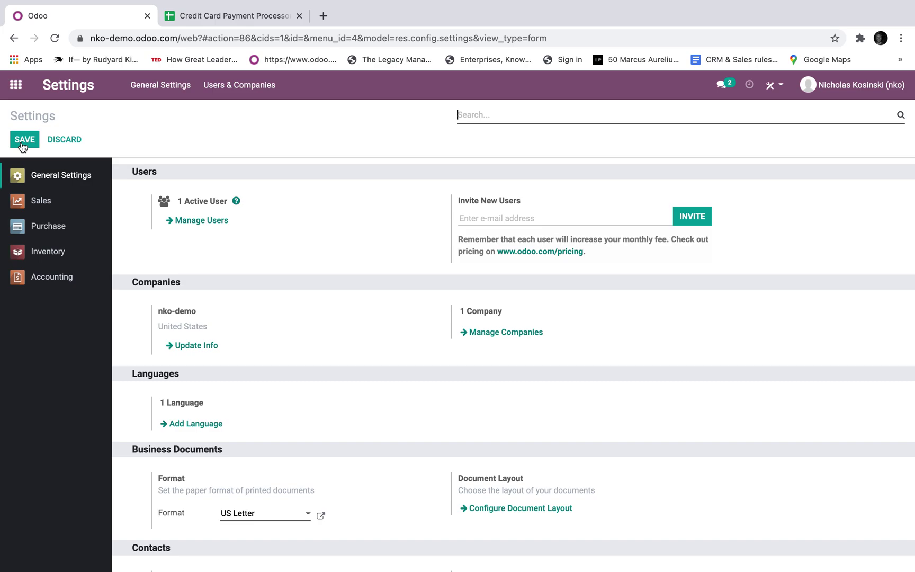
left_click(16, 85)
- Start a new quotation in Sales Orders for a newly created customer
type("order")
key("Return")
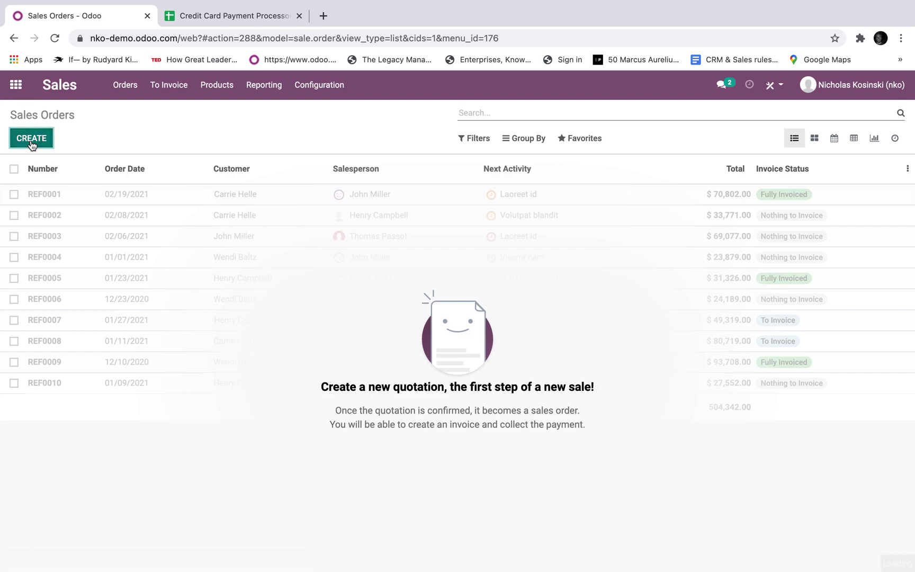
left_click(31, 141)
type("JOh")
key("BackSpace")
key("BackSpace")
type("ohn Doe")
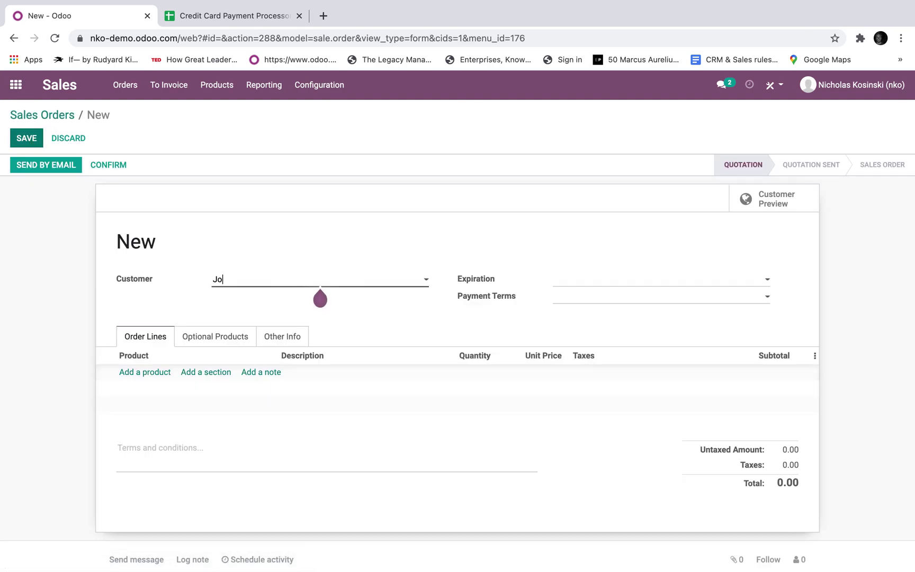
left_click(261, 300)
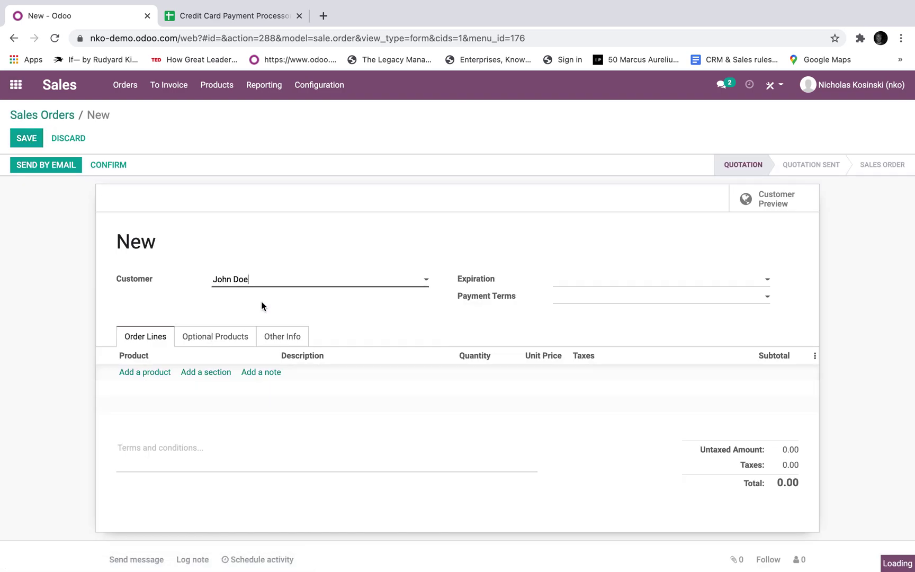
- Add a new product, Product X, at unit price 1299 and save the quotation
left_click(157, 372)
type("Product X")
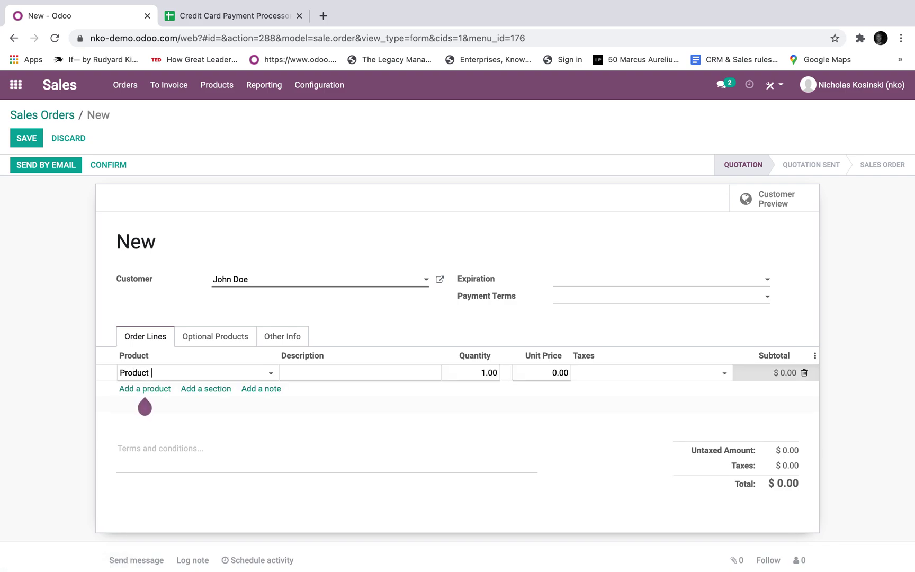
left_click(182, 391)
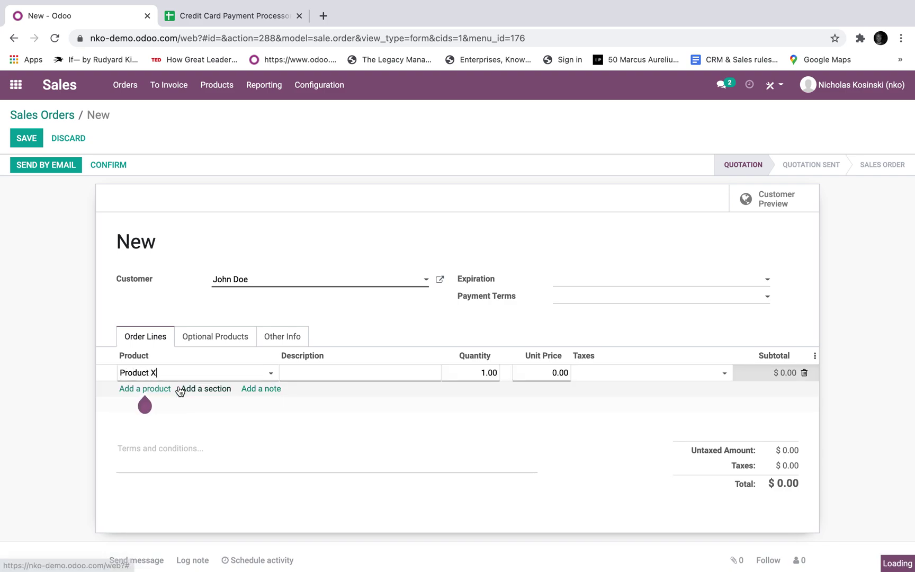
left_click(521, 371)
type("1299")
left_click(556, 438)
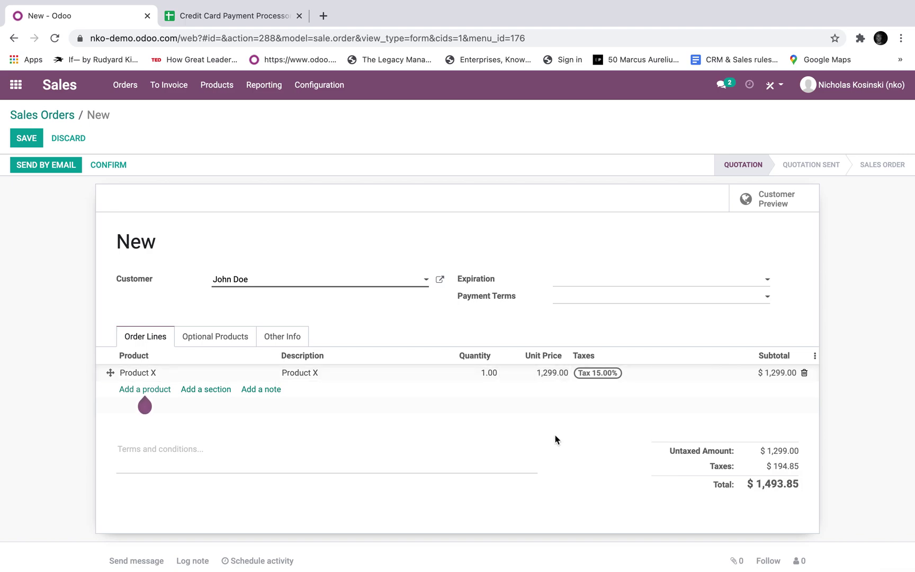
left_click(24, 139)
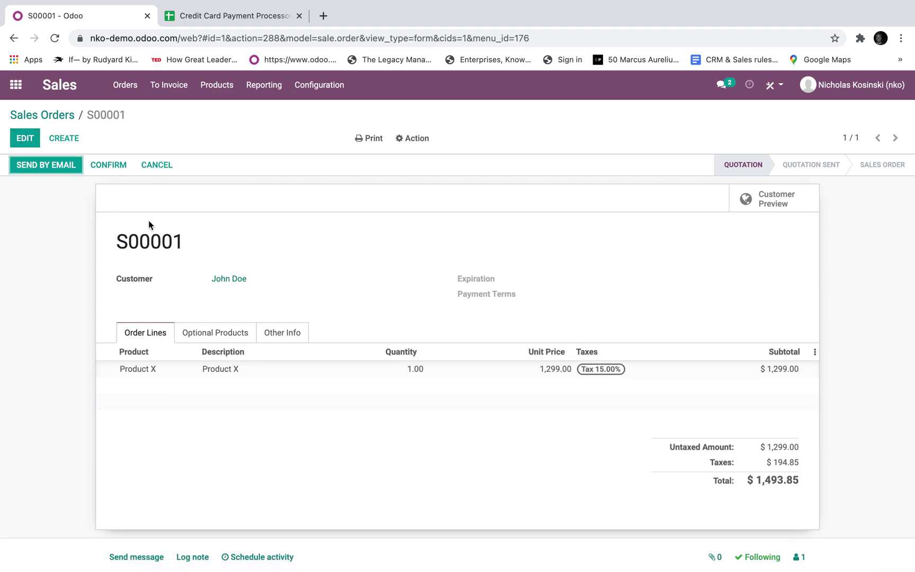
- Copy the share link of quotation S00001
left_click(418, 139)
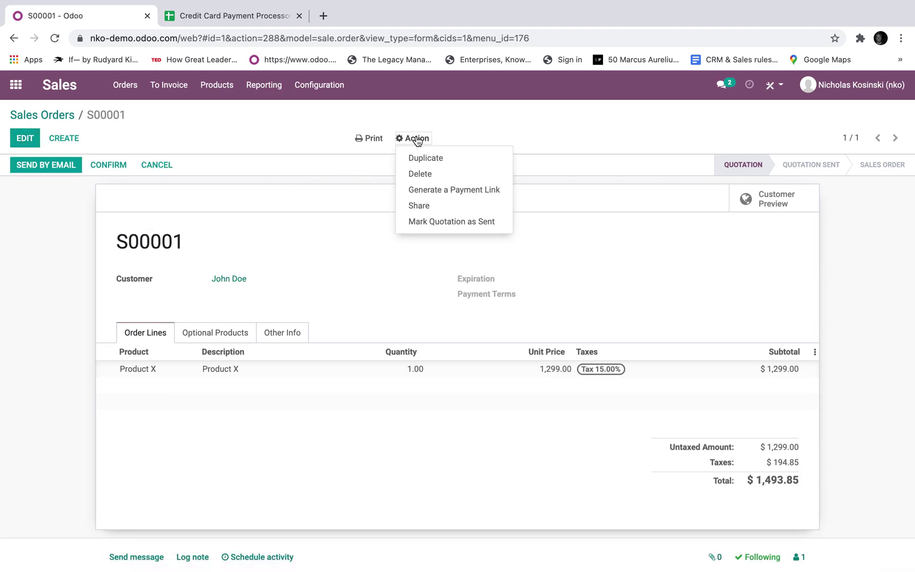
left_click(424, 206)
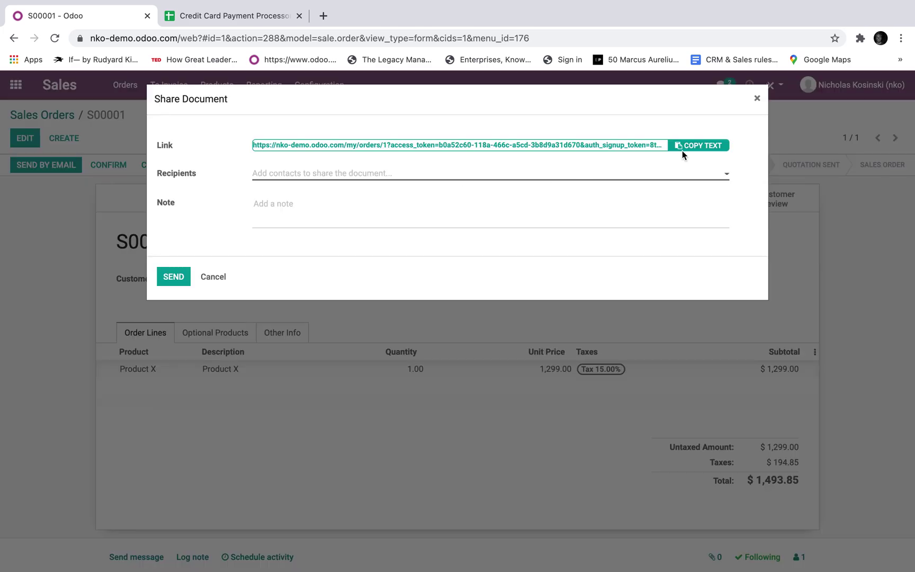
left_click(682, 152)
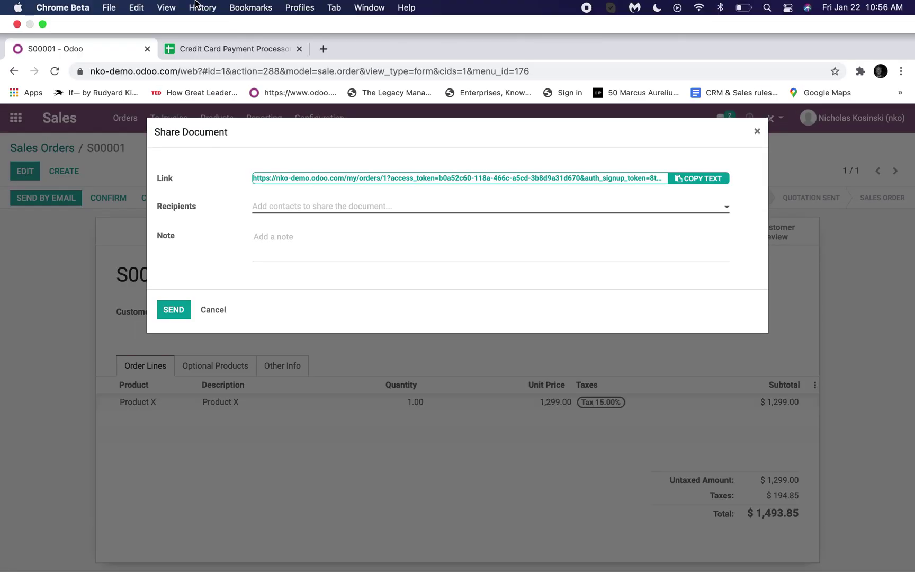
- Load the copied share link in a new incognito browser window
left_click(109, 8)
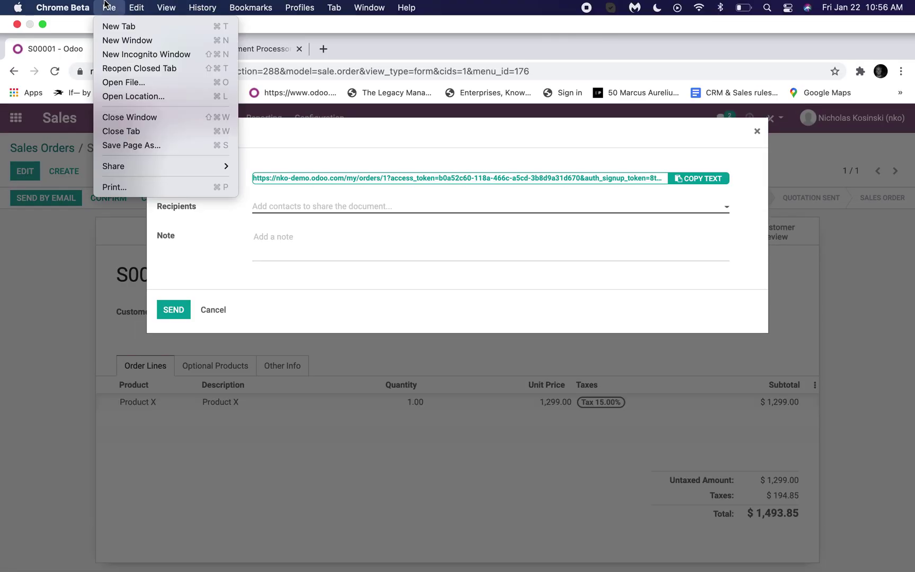
left_click(114, 55)
key("super+v")
key("Return")
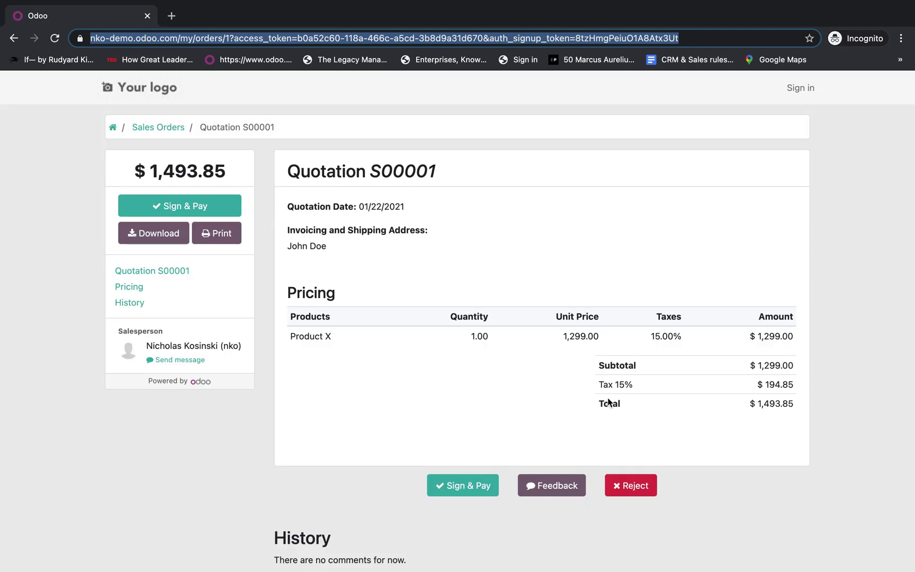
- Draw a customer signature on quotation S00001 and submit Accept & Sign in the portal
left_click(209, 205)
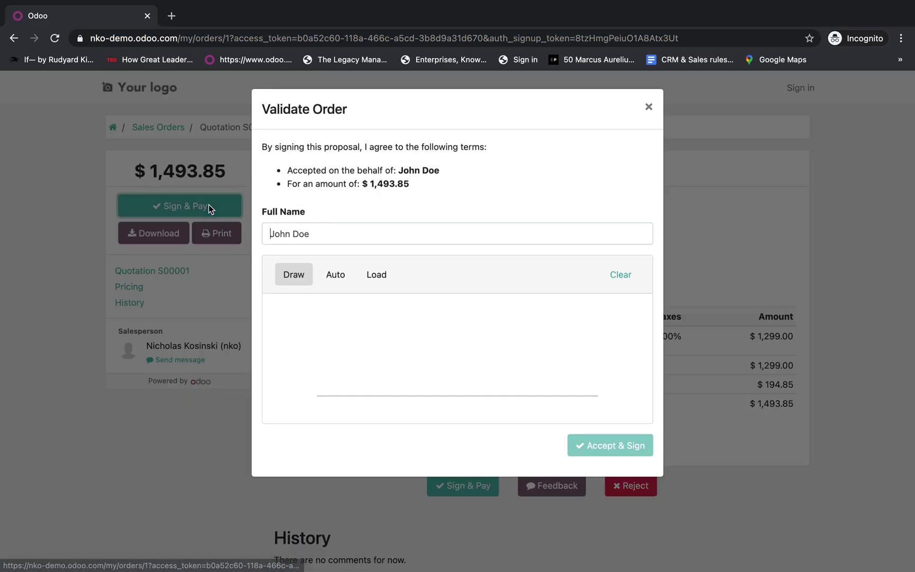
left_click_drag(324, 339, 475, 329)
left_click_drag(355, 342, 546, 363)
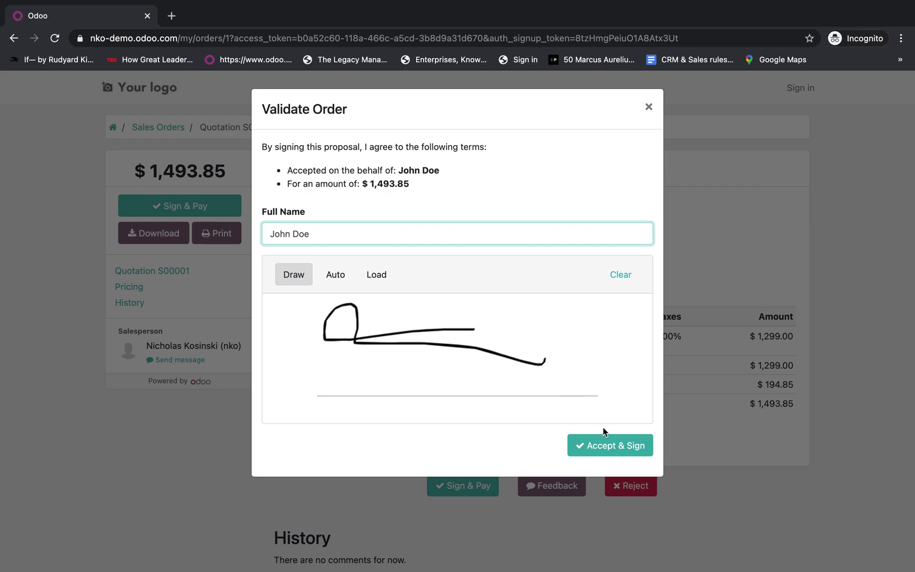
left_click(615, 446)
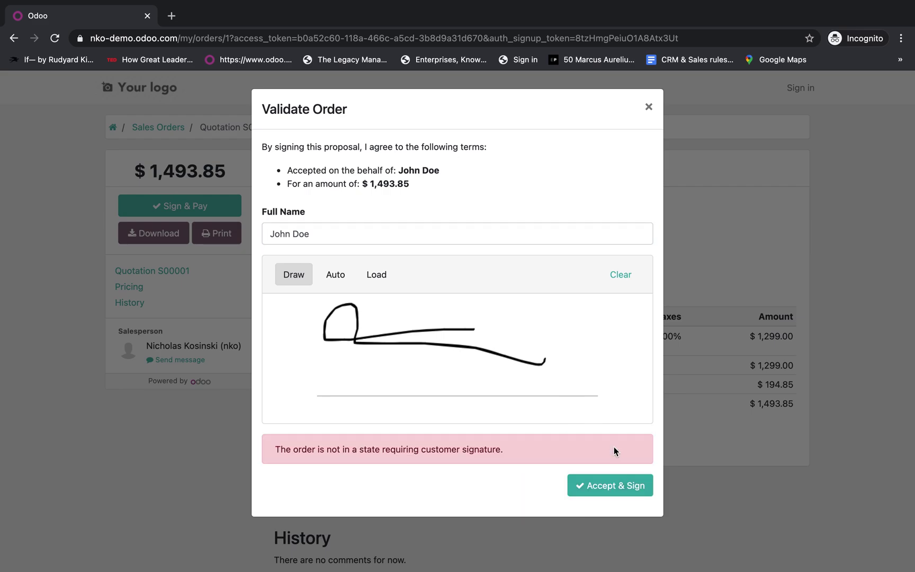
key("ctrl+Left")
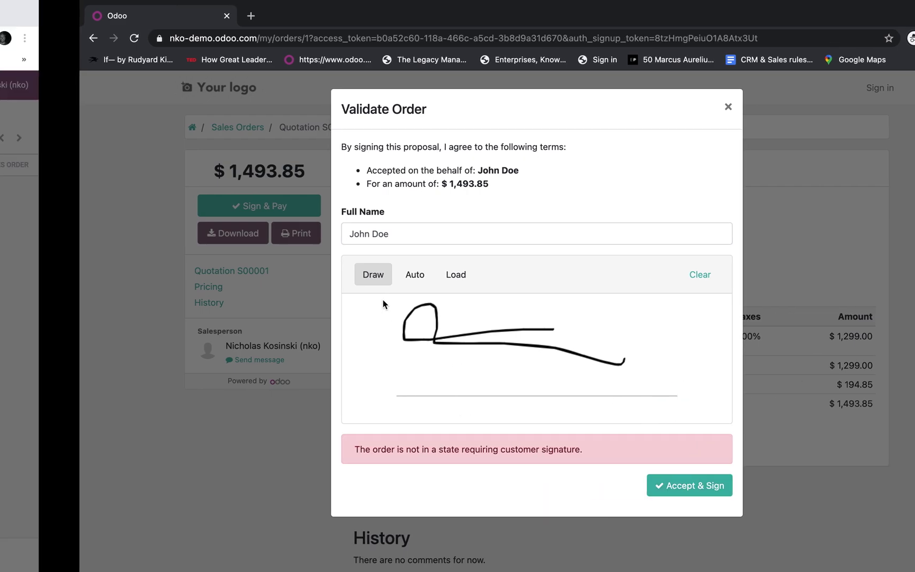
- Close the Share dialog and bring up the Action menu for quotation S00001
left_click(214, 277)
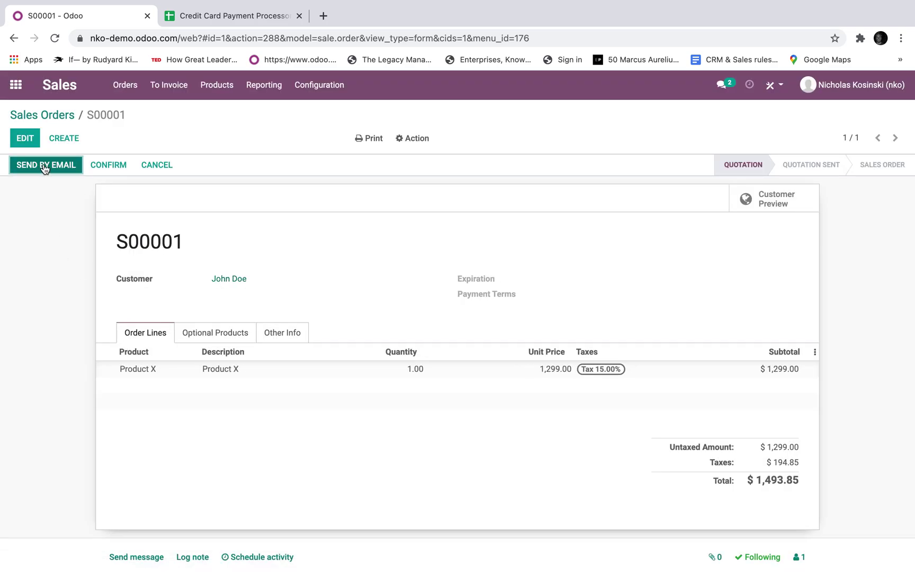
left_click(418, 142)
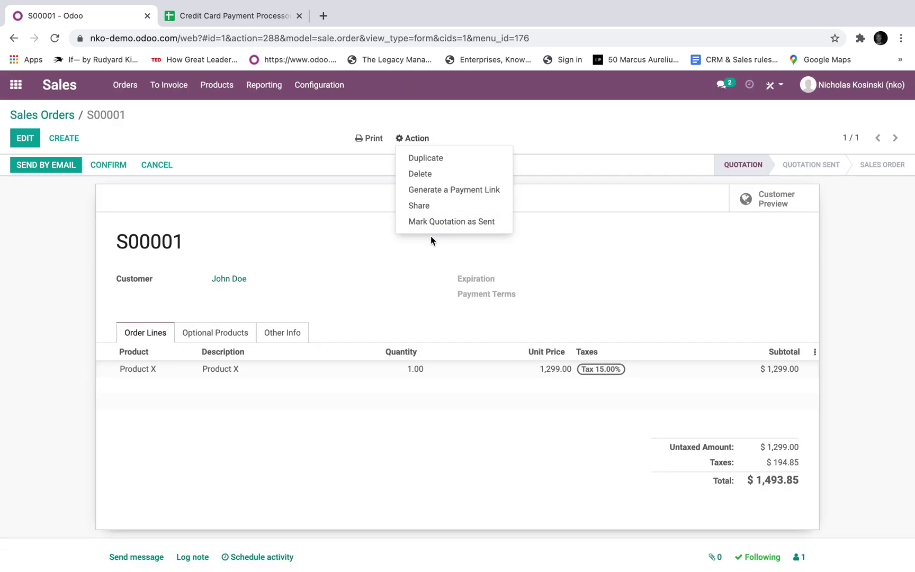
left_click(594, 264)
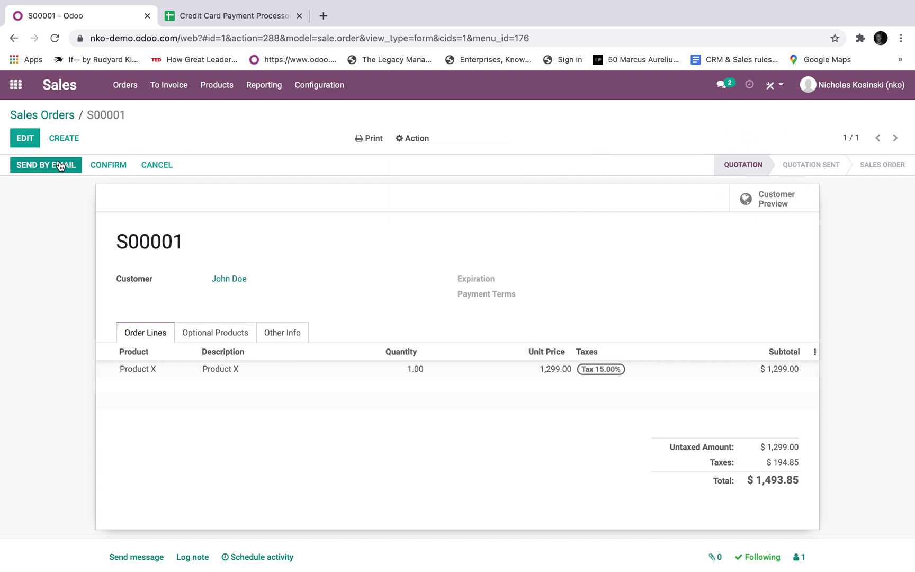
left_click(423, 141)
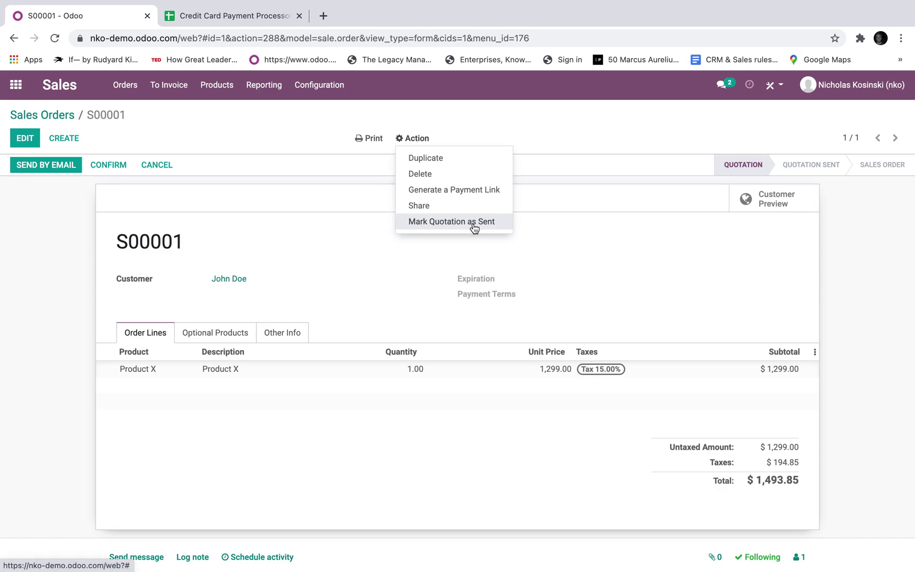
key("ctrl+Right")
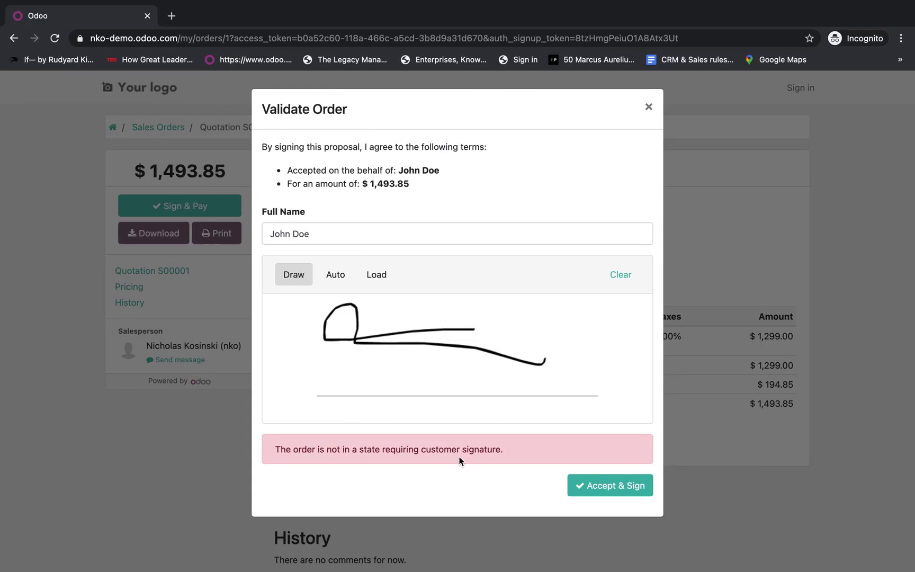
key("ctrl+Left")
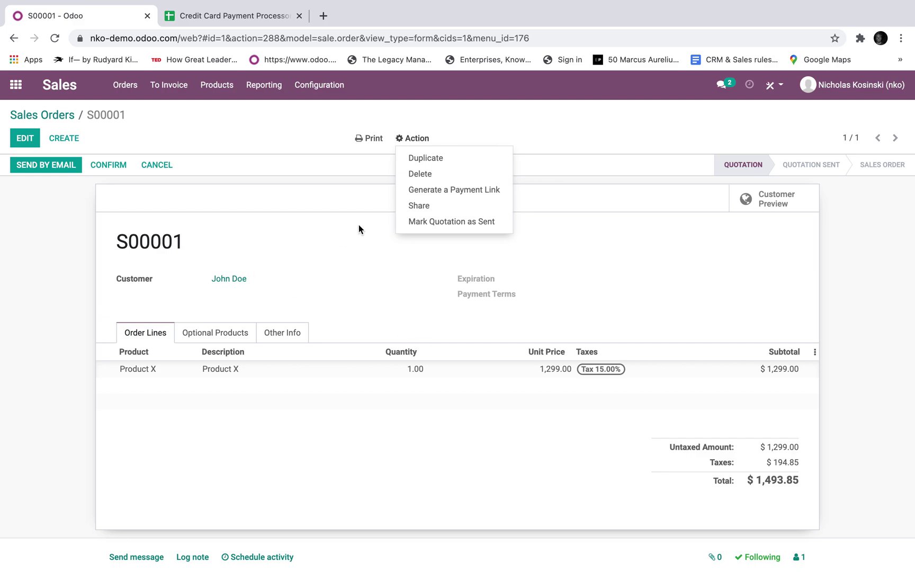
- Mark quotation S00001 as sent and retry Accept & Sign in the customer portal
left_click(446, 222)
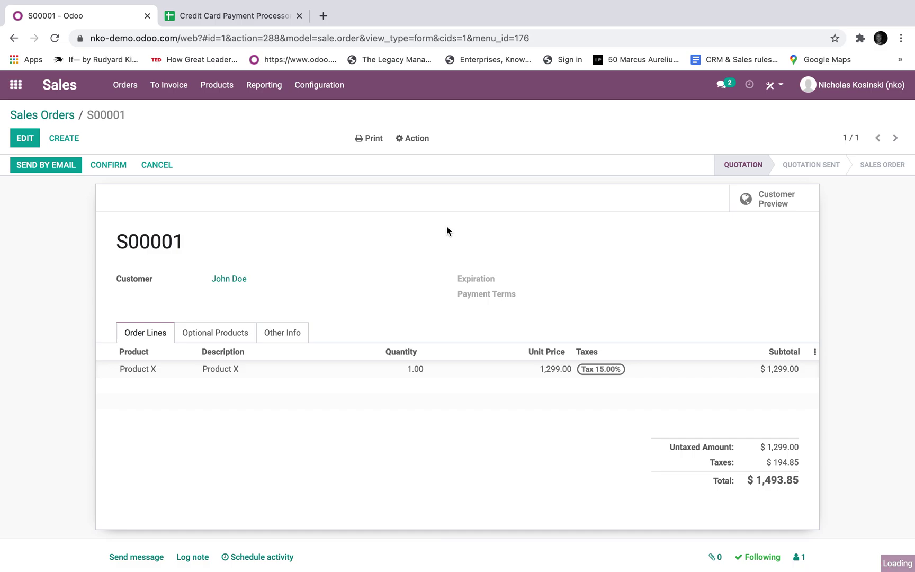
key("ctrl+Right")
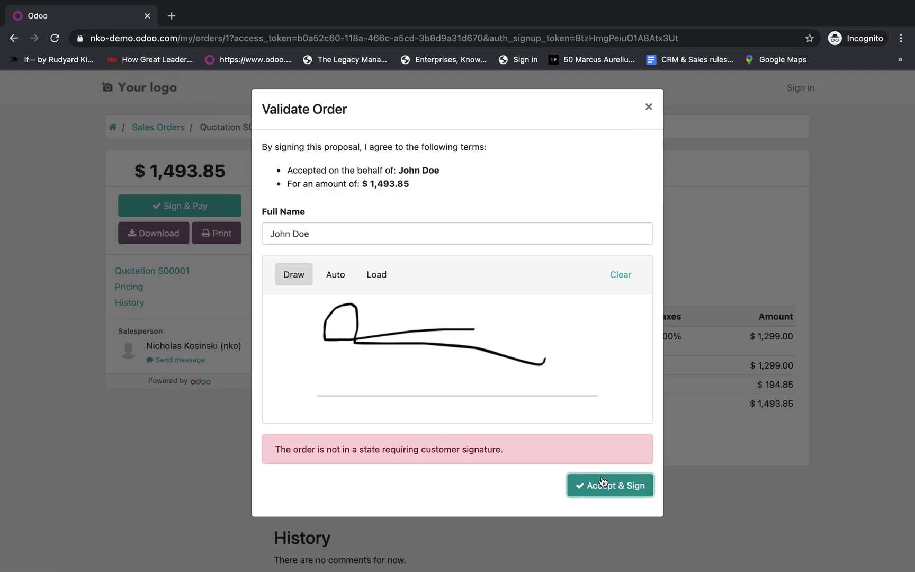
left_click(598, 485)
- Choose Credit Card (powered by Authorize) under Sign & Pay and proceed to Pay & Confirm
left_click(651, 106)
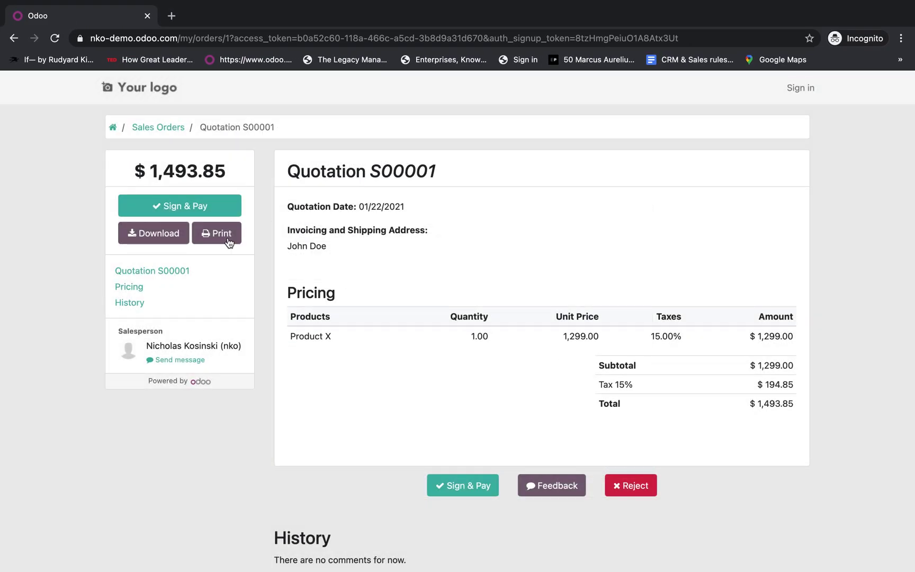
left_click(210, 207)
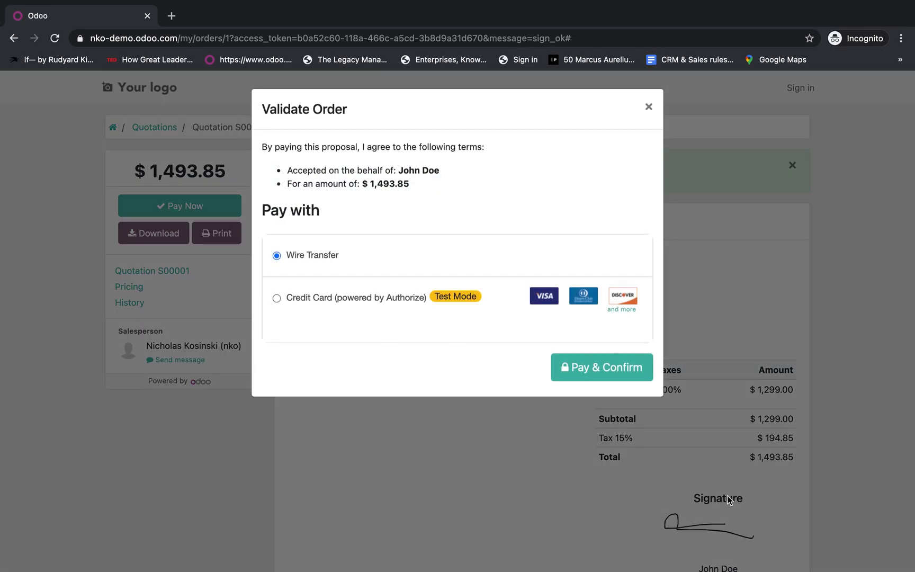
left_click(321, 297)
left_click(569, 364)
left_click(403, 248)
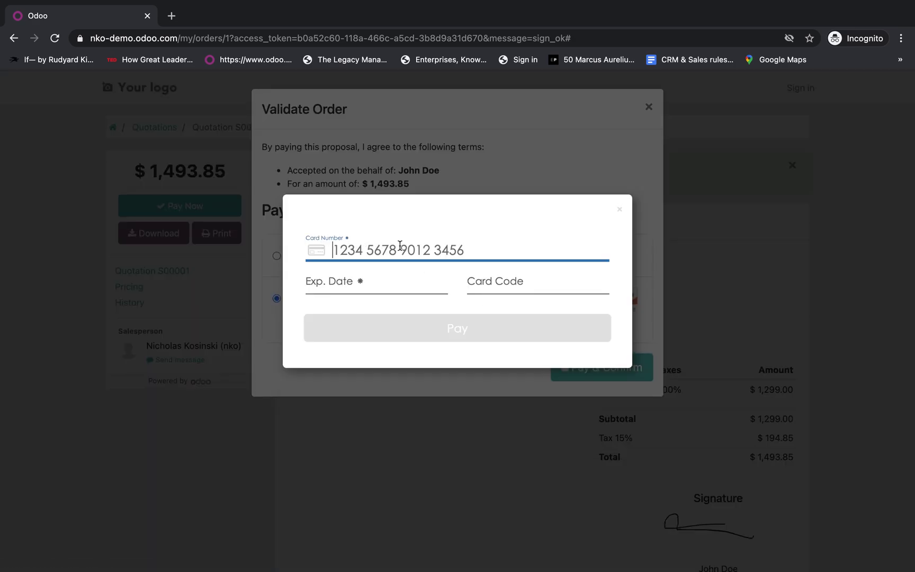
type("4242 4242 4242 4242")
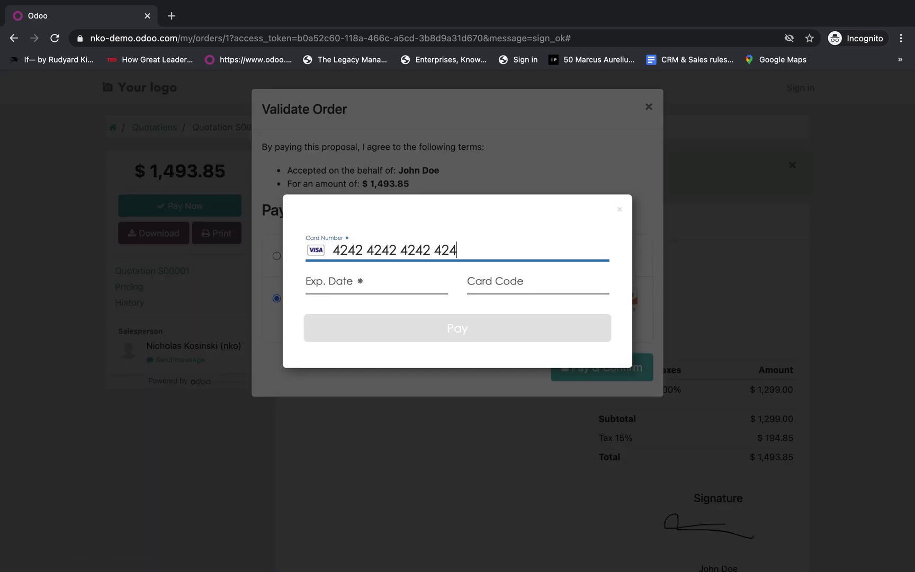
type("02/42424")
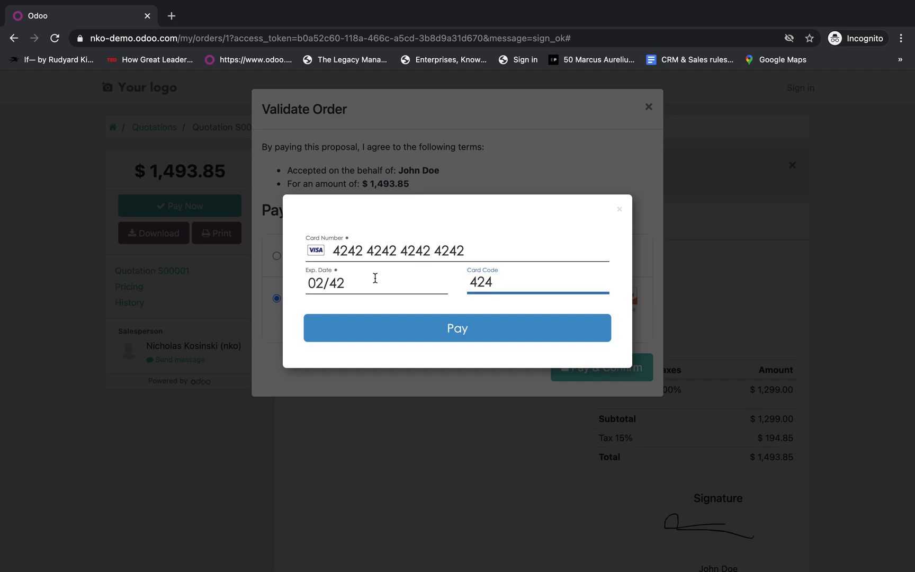
left_click(359, 282)
key("BackSpace")
key("BackSpace")
type("24")
left_click(461, 250)
left_click_drag(461, 250, 296, 252)
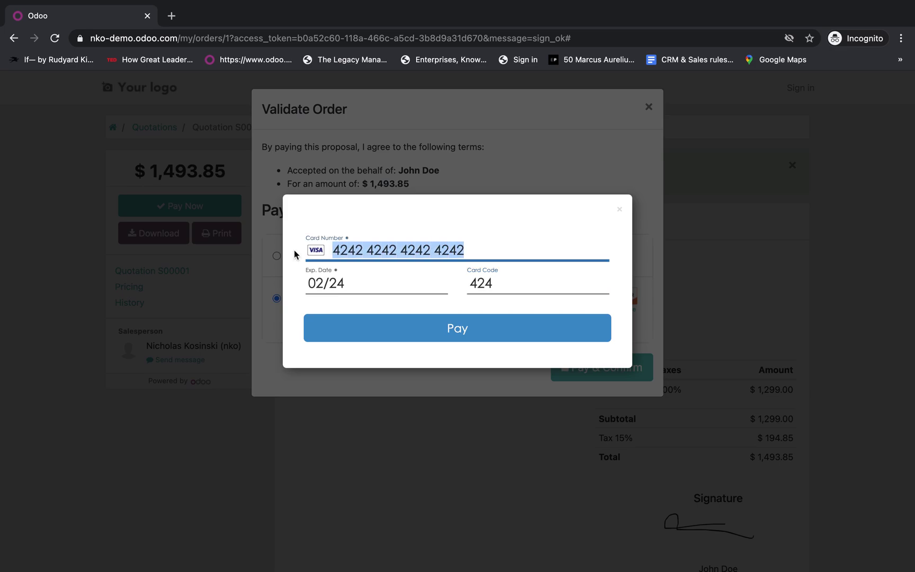
left_click(440, 233)
left_click(413, 329)
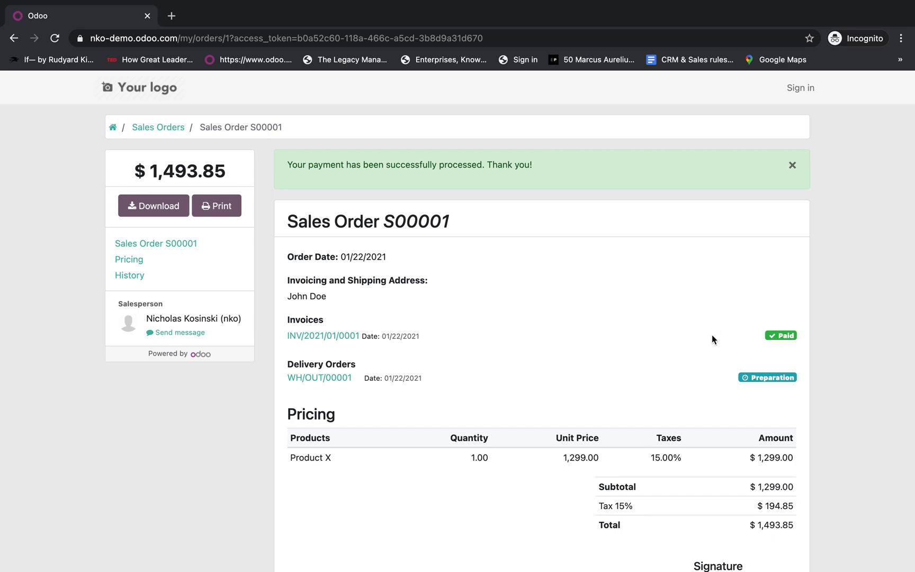
- Open backend order S00001 from Orders > Quotations, then its linked invoice
key("ctrl+Left")
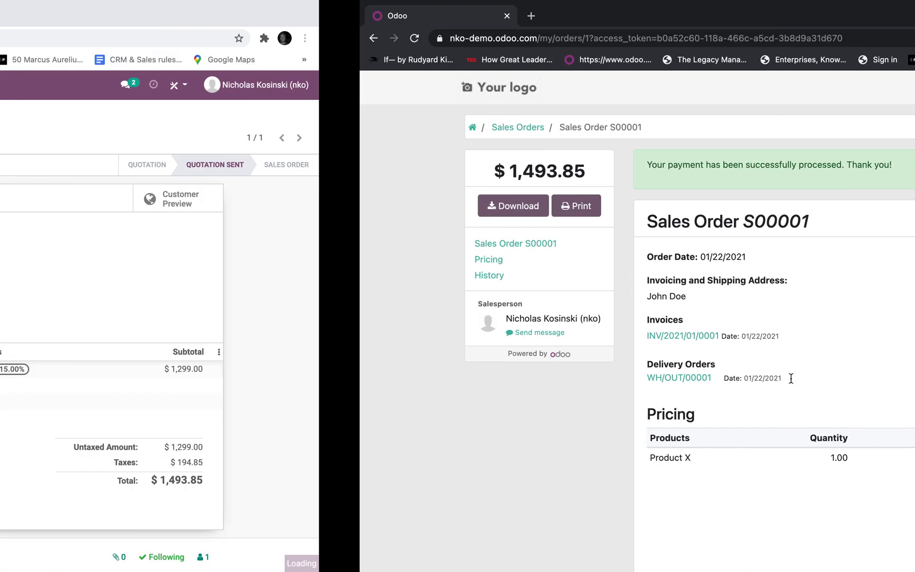
left_click(125, 85)
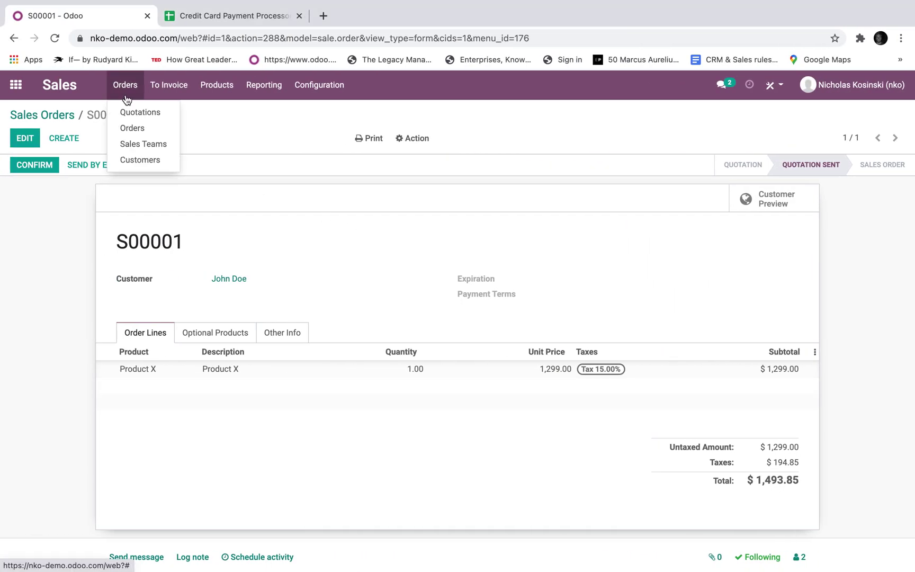
left_click(130, 113)
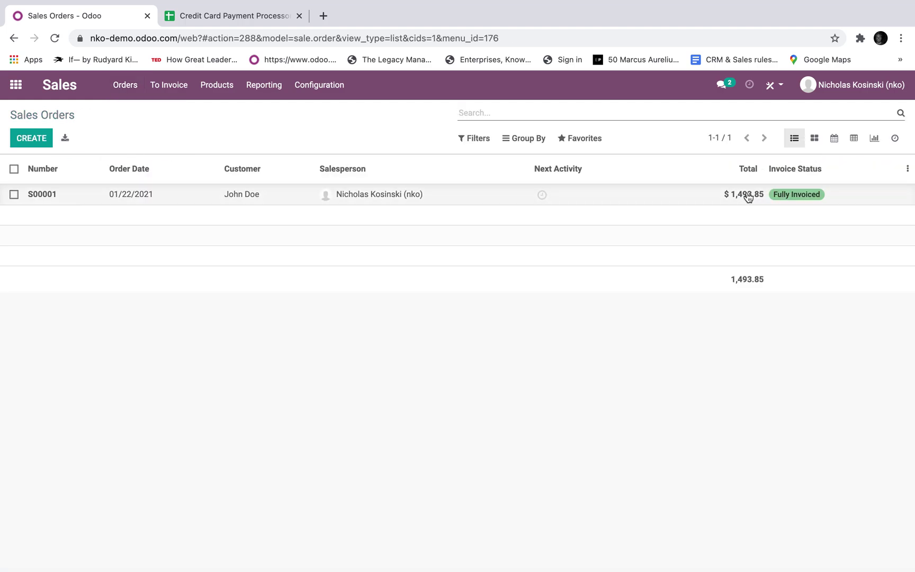
left_click(678, 196)
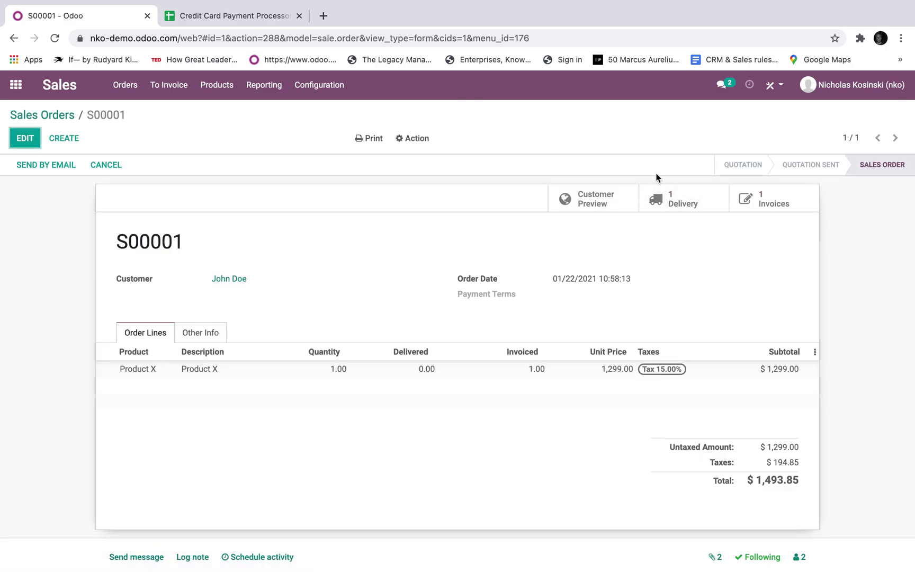
left_click(783, 208)
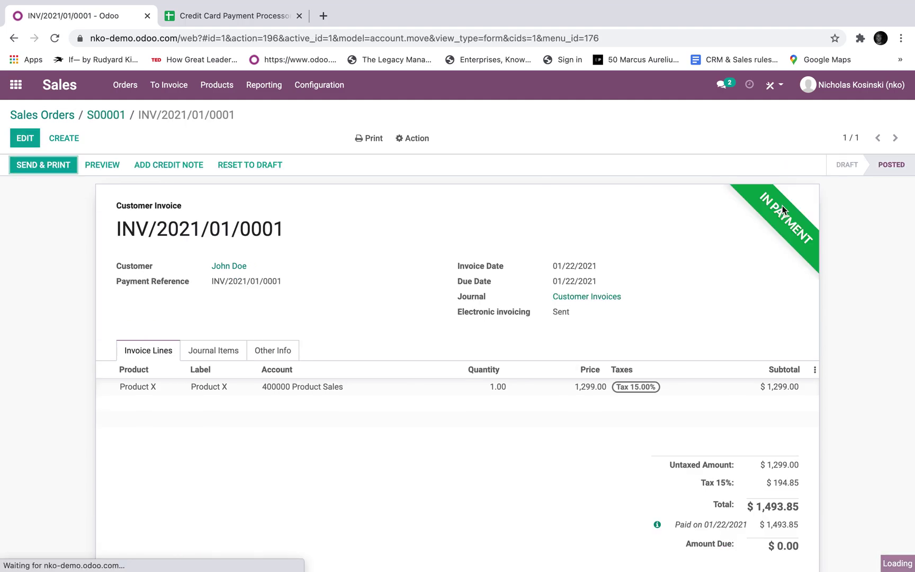
- Review the Journal Items of invoice INV/2021/01/0001, then return to its invoice lines
left_click(220, 352)
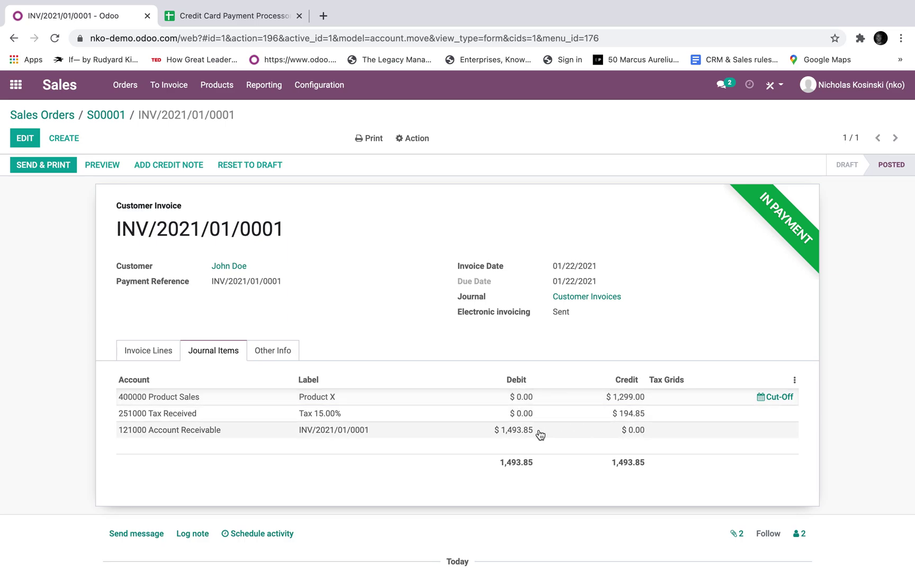
left_click(148, 350)
scroll(337, 477, "down", 5)
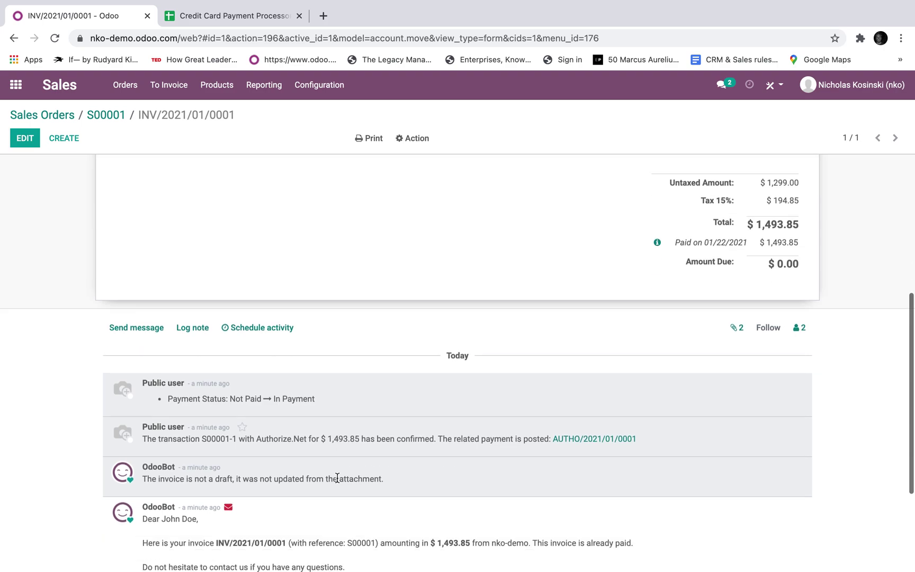
scroll(340, 474, "down", 5)
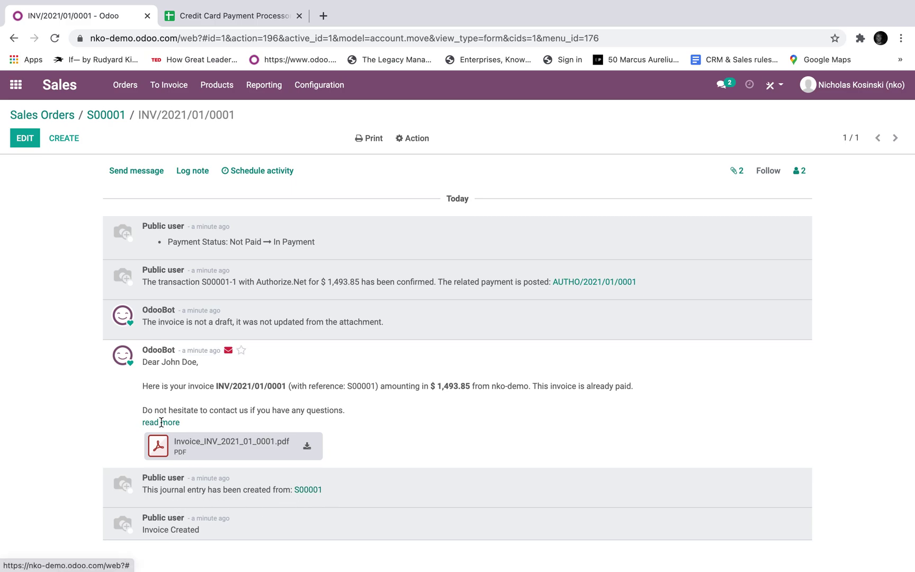
- Preview the invoice PDF attachment, then open payment AUTHO/2021/01/0001 from the chatter
left_click(161, 439)
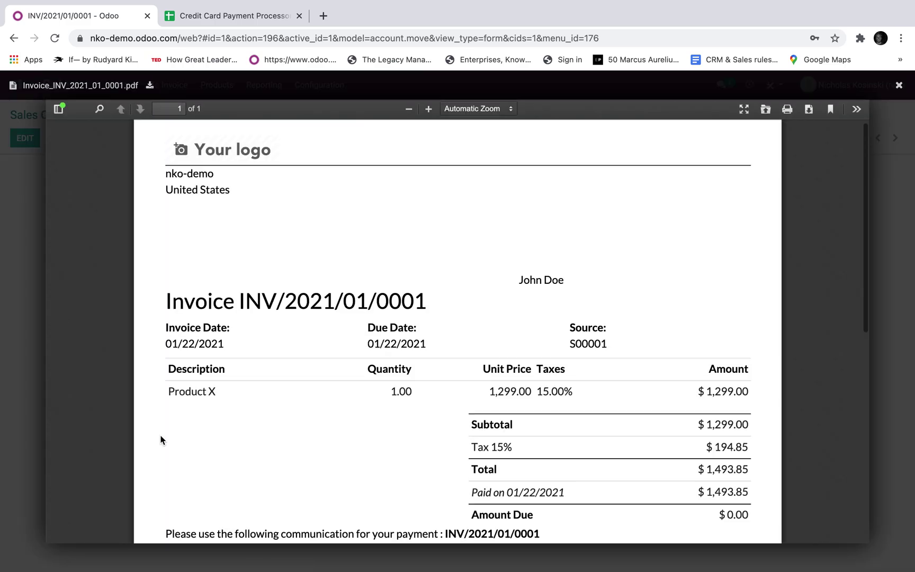
scroll(341, 432, "down", 3)
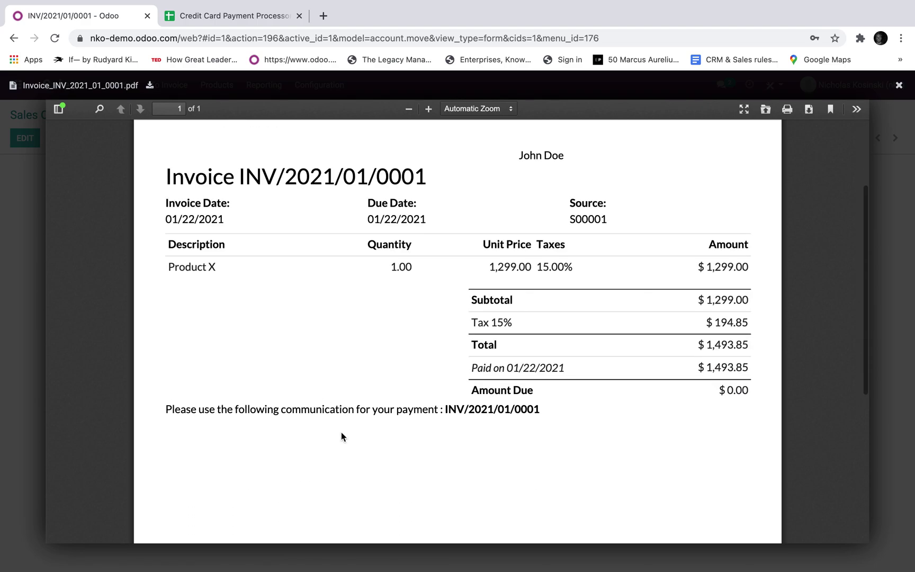
left_click(36, 332)
scroll(253, 323, "up", 2)
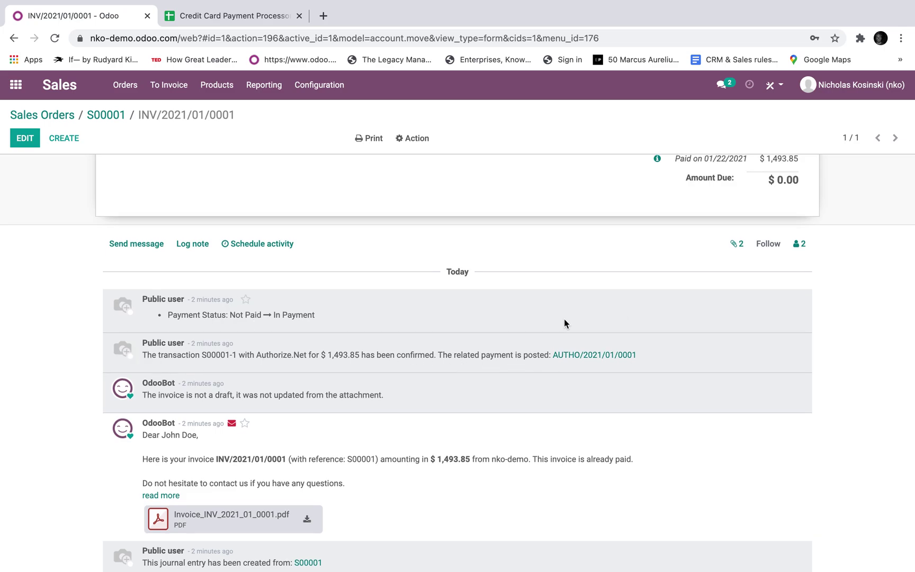
left_click(609, 355)
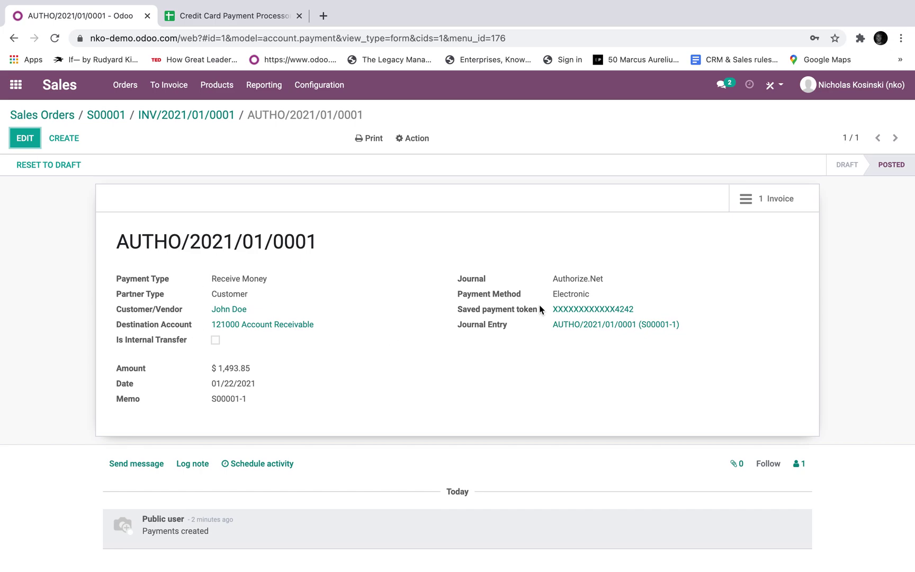
- Open the journal entry of payment AUTHO/2021/01/0001 showing the $1,493.85 debit and credit
left_click(656, 325)
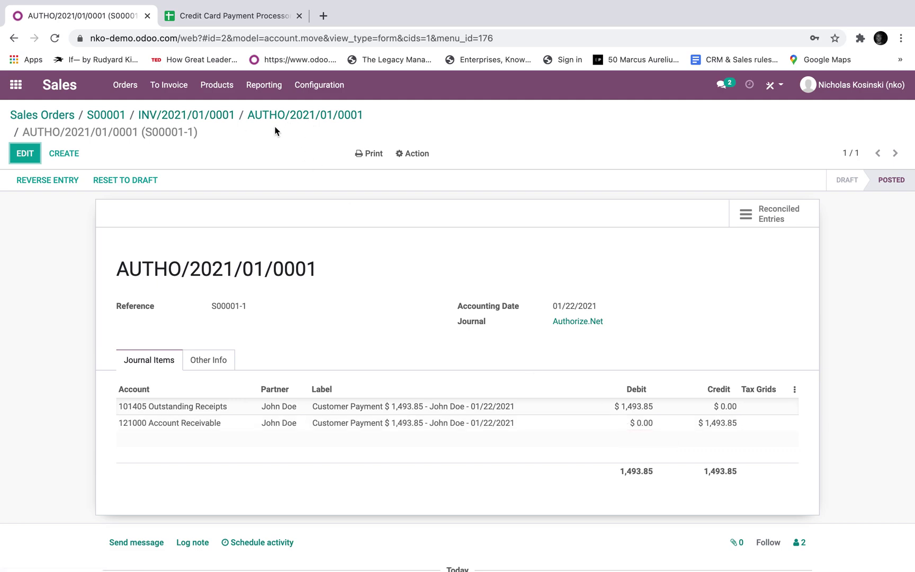
- Return to invoice INV/2021/01/0001 and review the Authorize.Net confirmation and In Payment messages
left_click(182, 116)
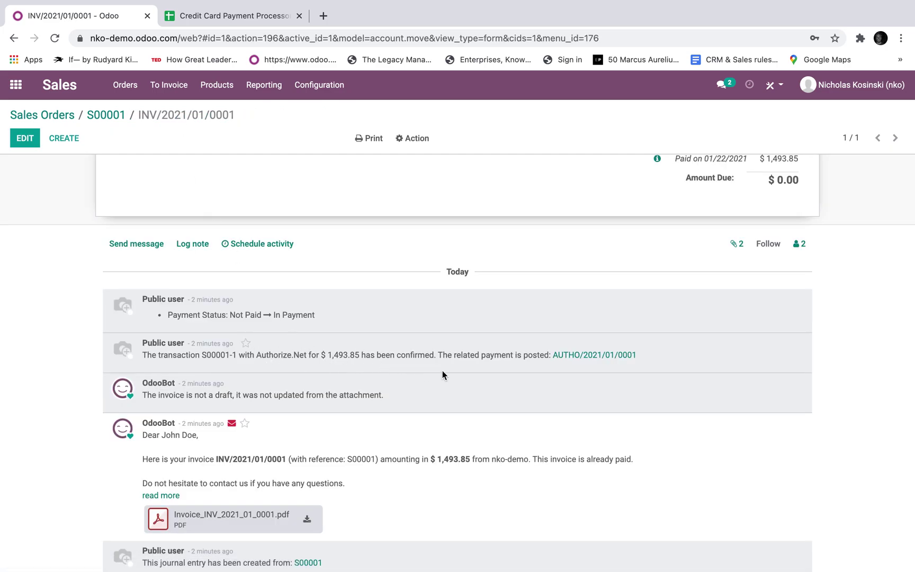
left_click_drag(233, 356, 438, 359)
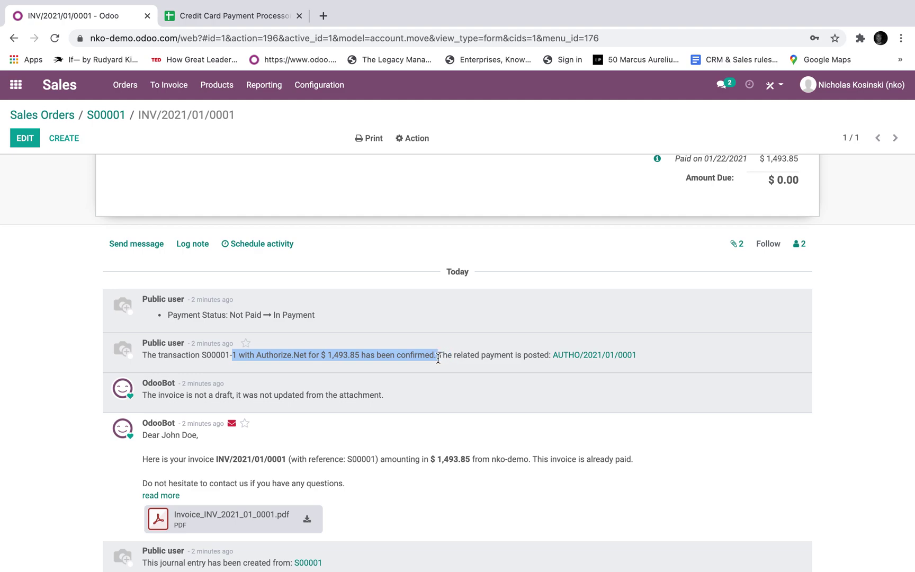
left_click(386, 340)
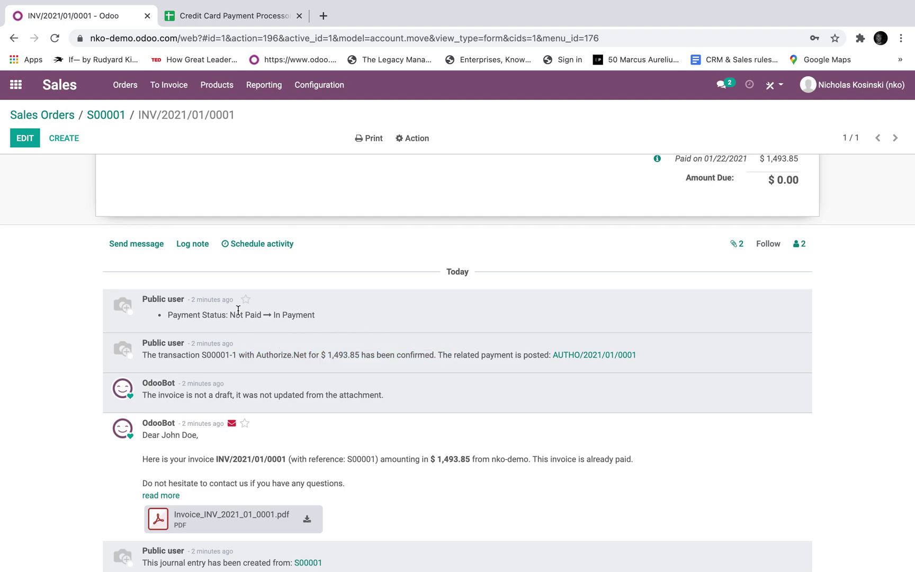
left_click_drag(272, 315, 323, 317)
left_click(323, 313)
scroll(323, 314, "up", 7)
- Go back to sales order S00001 to review it, then go to the apps home screen
left_click(115, 116)
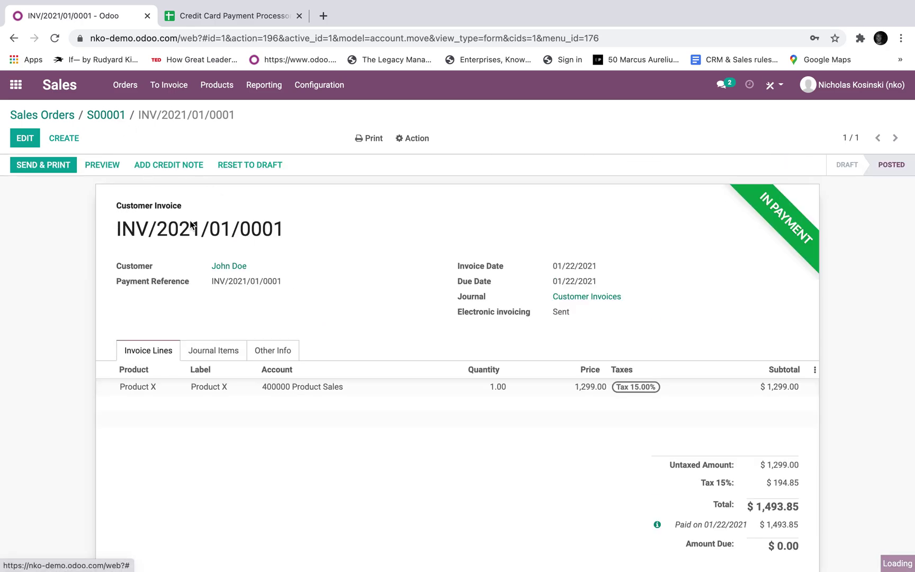
scroll(448, 388, "down", 5)
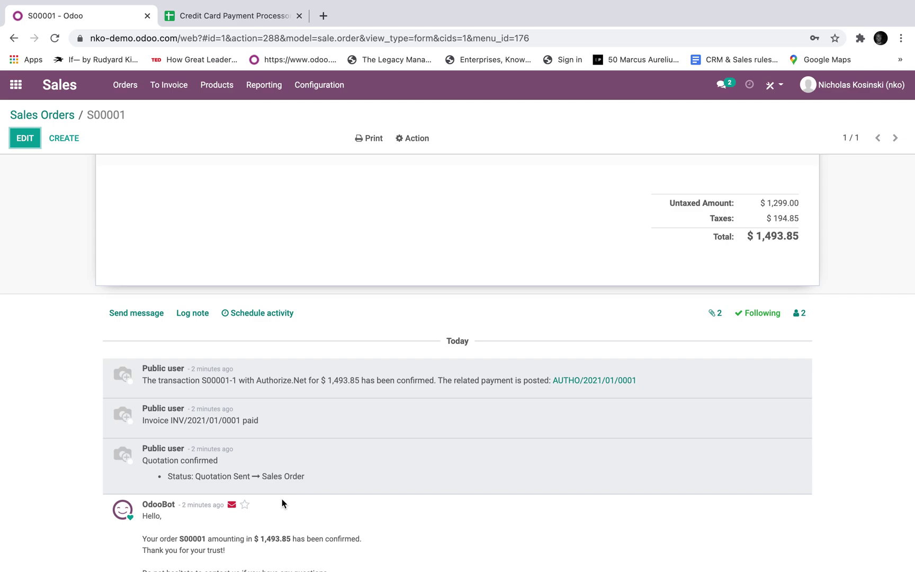
scroll(283, 504, "up", 5)
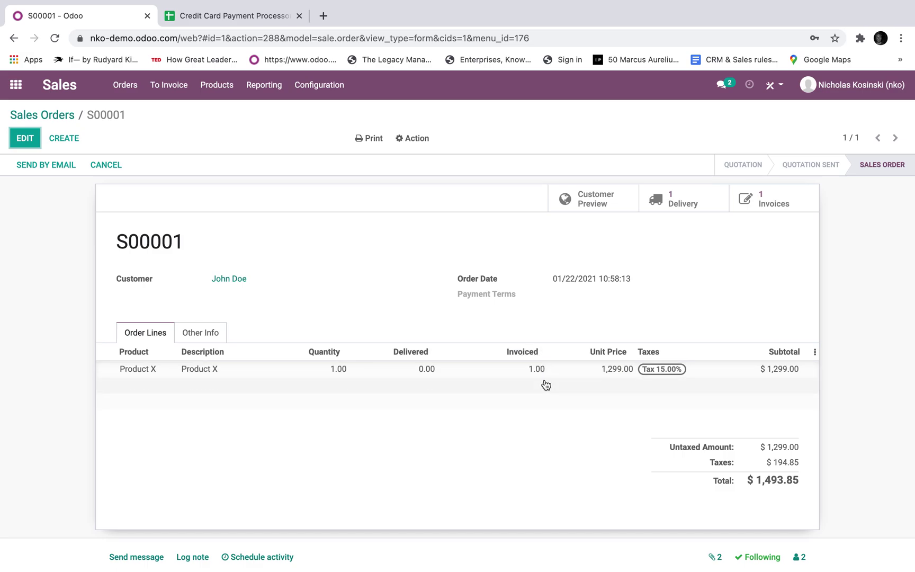
left_click(17, 86)
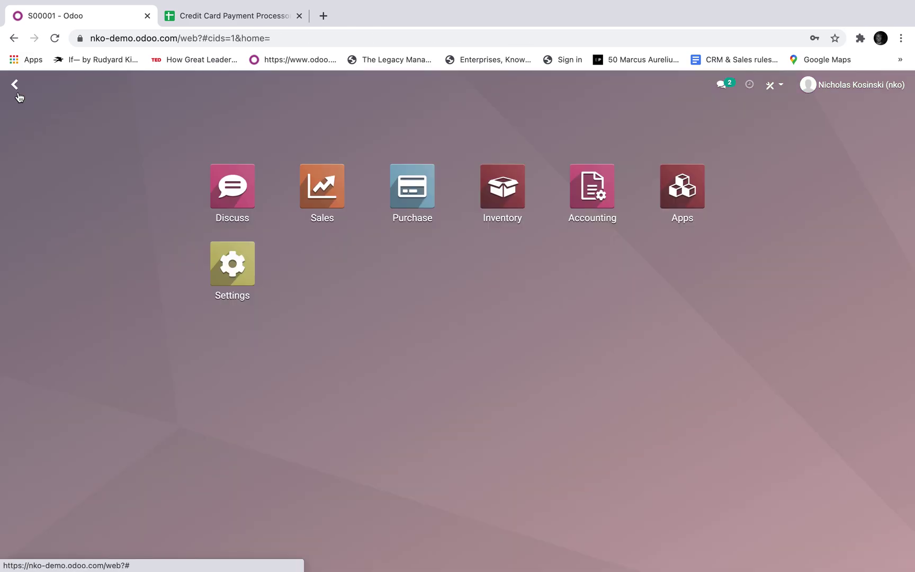
- Open the General Ledger via 'general' and inspect 101405 Outstanding Receipts and 121000 Account Receivable
type("general")
key("Return")
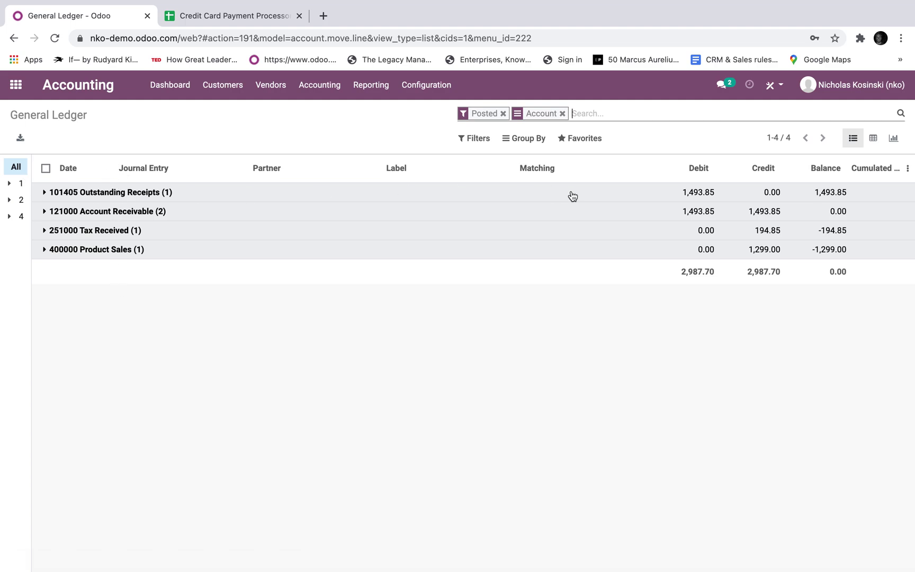
left_click(655, 197)
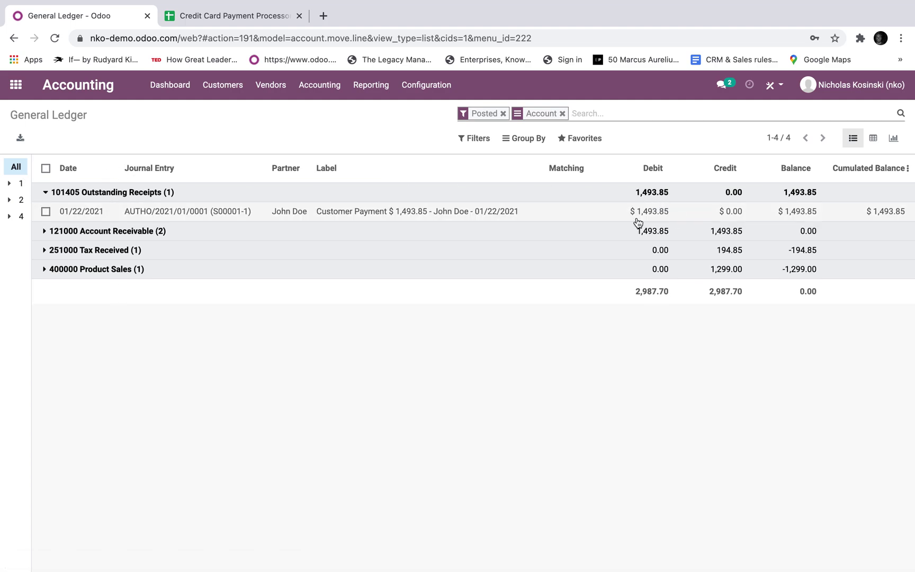
left_click(463, 197)
left_click(437, 218)
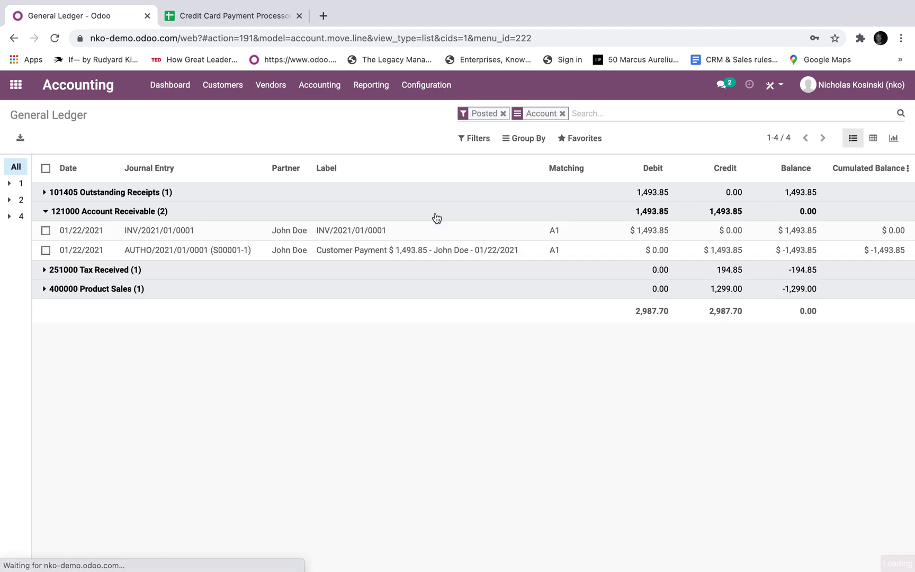
left_click(437, 218)
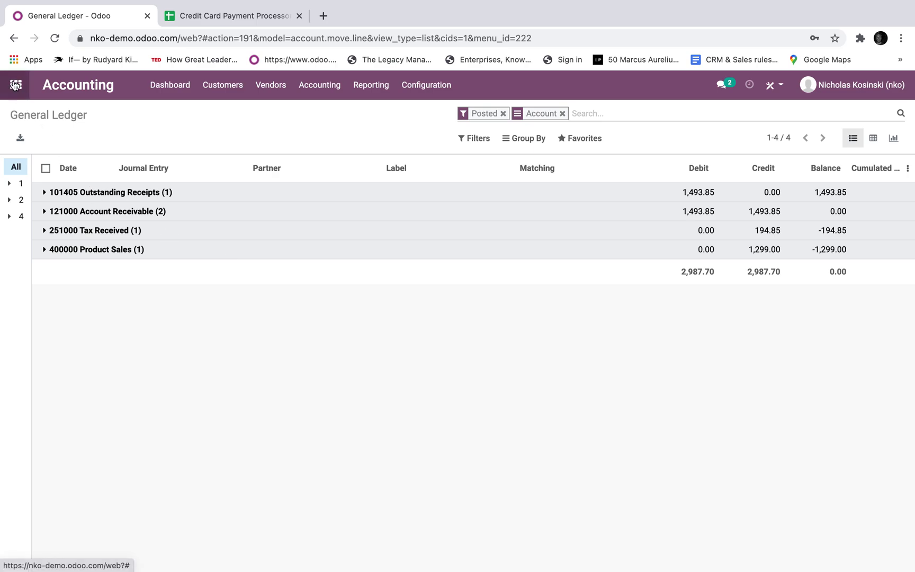
left_click(182, 89)
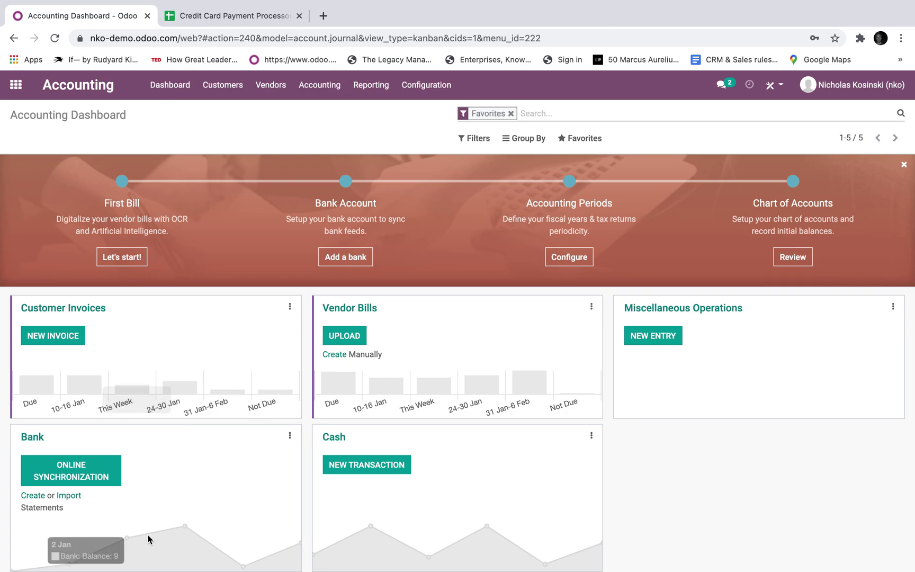
left_click(16, 86)
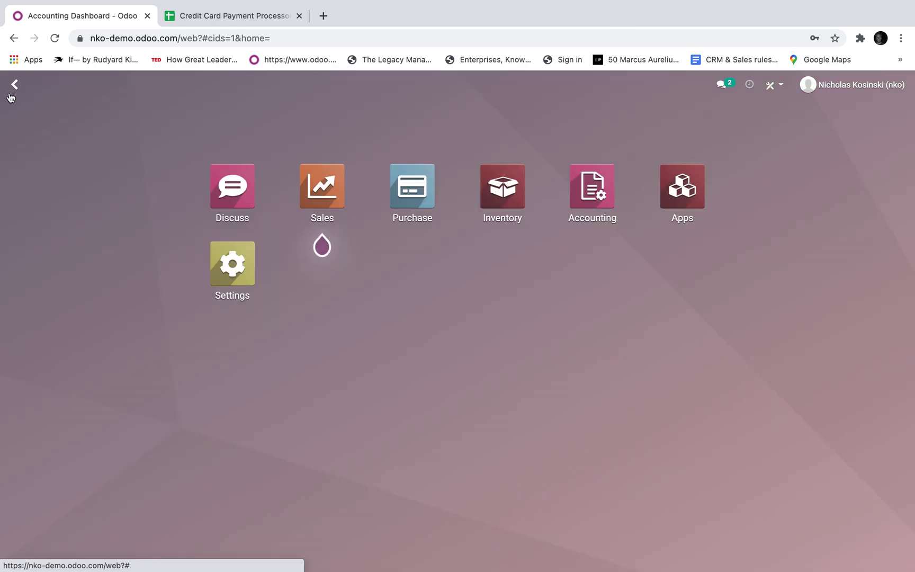